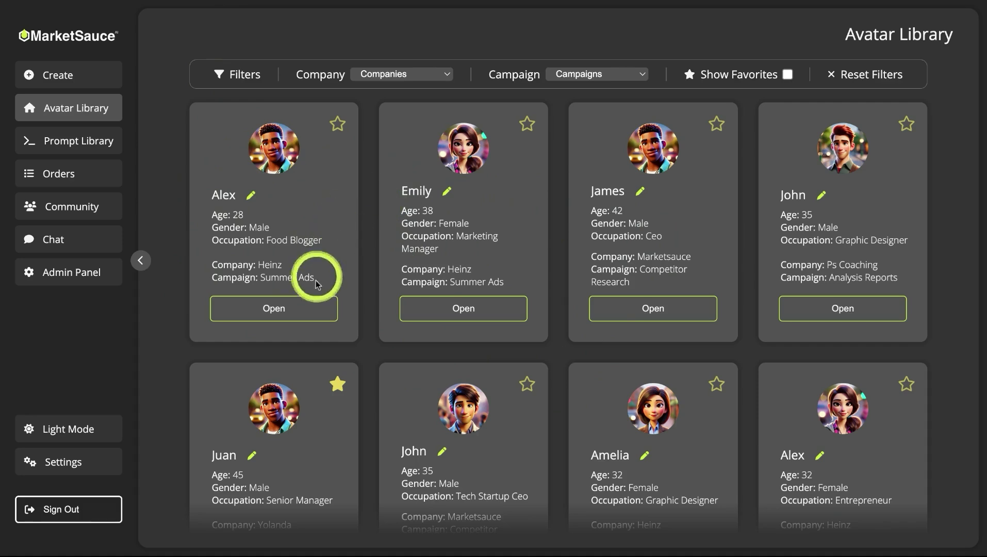
Open the food blogger avatar for the Heinz Summer Ads campaign and review the product description and additional context in its Buyer's Brief.
{"action": "left_click", "coordinate": [268, 308]}
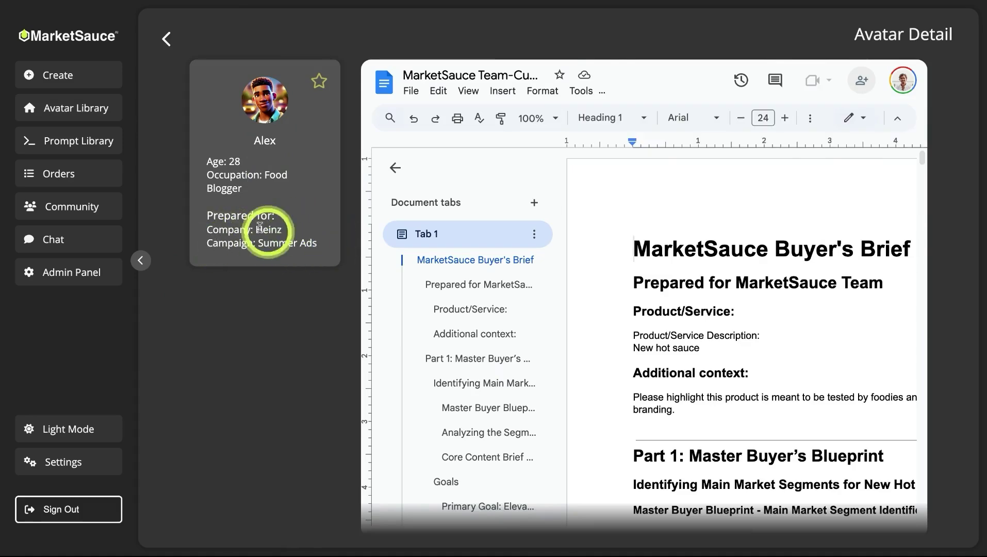
{"action": "scroll", "coordinate": [694, 242], "scroll_direction": "down", "scroll_amount": 1}
{"action": "scroll", "coordinate": [693, 268], "scroll_direction": "right", "scroll_amount": 4}
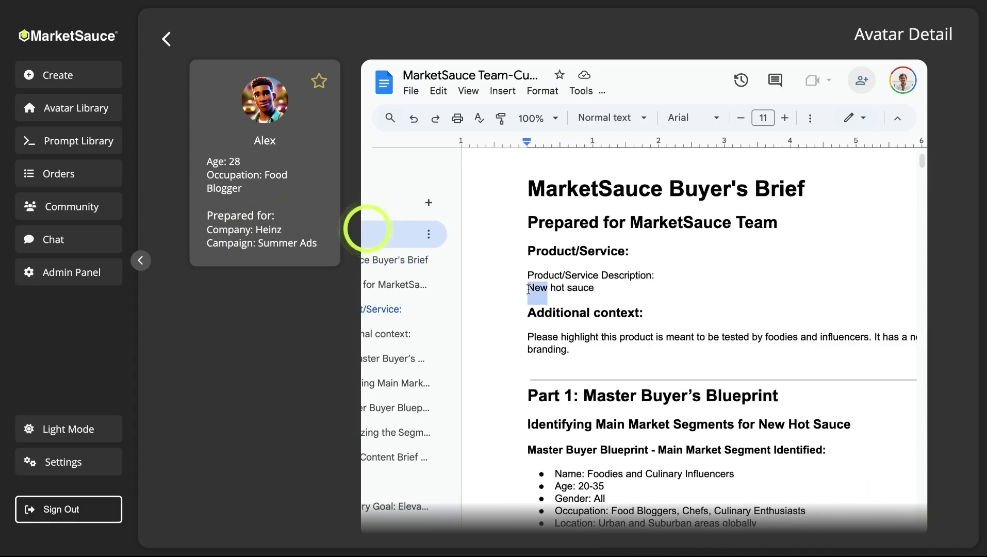
{"action": "triple_click", "coordinate": [528, 290]}
{"action": "triple_click", "coordinate": [670, 342]}
{"action": "scroll", "coordinate": [639, 345], "scroll_direction": "left", "scroll_amount": 4}
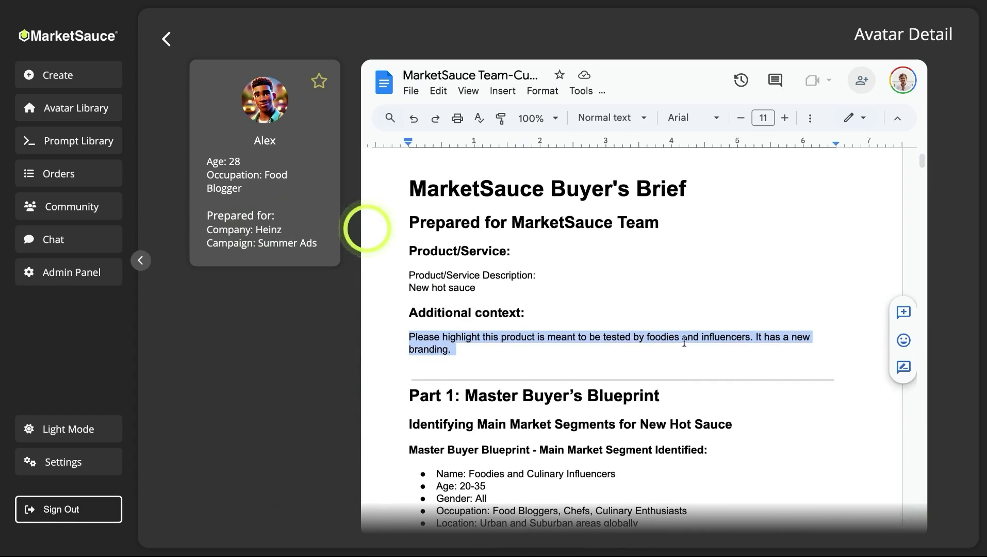
{"action": "scroll", "coordinate": [577, 346], "scroll_direction": "left", "scroll_amount": 4}
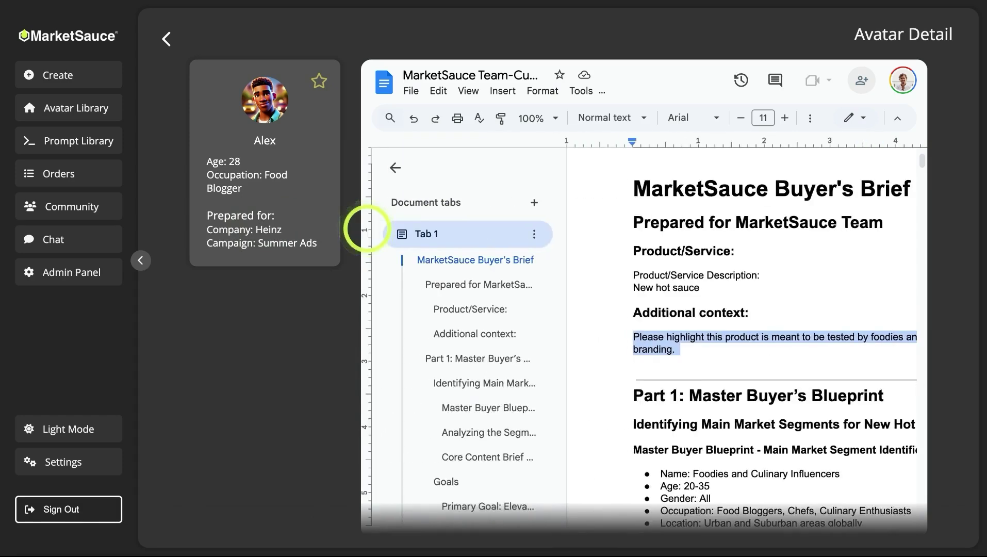
{"action": "scroll", "coordinate": [578, 345], "scroll_direction": "right", "scroll_amount": 4}
{"action": "left_click", "coordinate": [678, 347]}
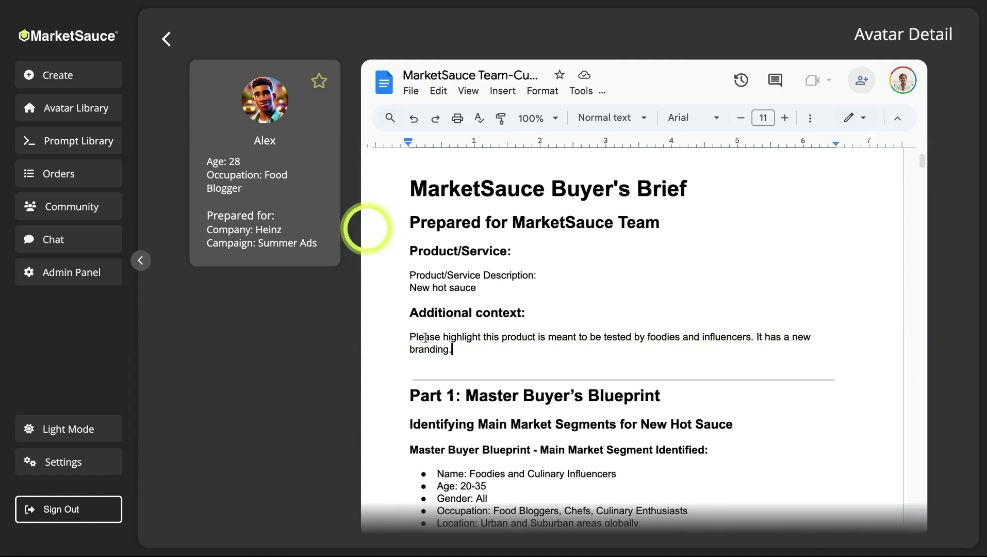
Examine the identified main market segment and its analysis in Part 1 of the brief.
{"action": "scroll", "coordinate": [419, 156], "scroll_direction": "left", "scroll_amount": 2}
{"action": "scroll", "coordinate": [499, 230], "scroll_direction": "down", "scroll_amount": 5}
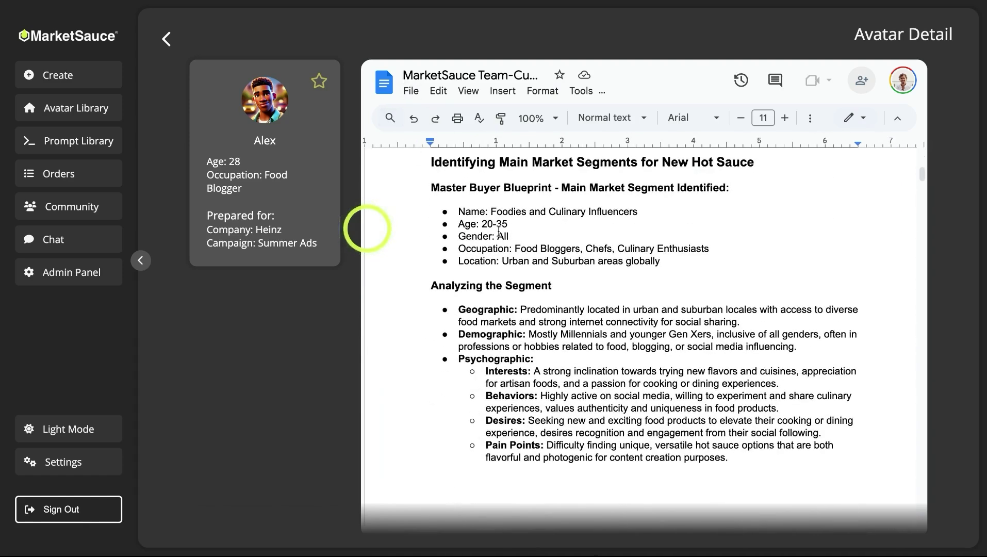
{"action": "left_click_drag", "start_coordinate": [434, 185], "coordinate": [680, 457]}
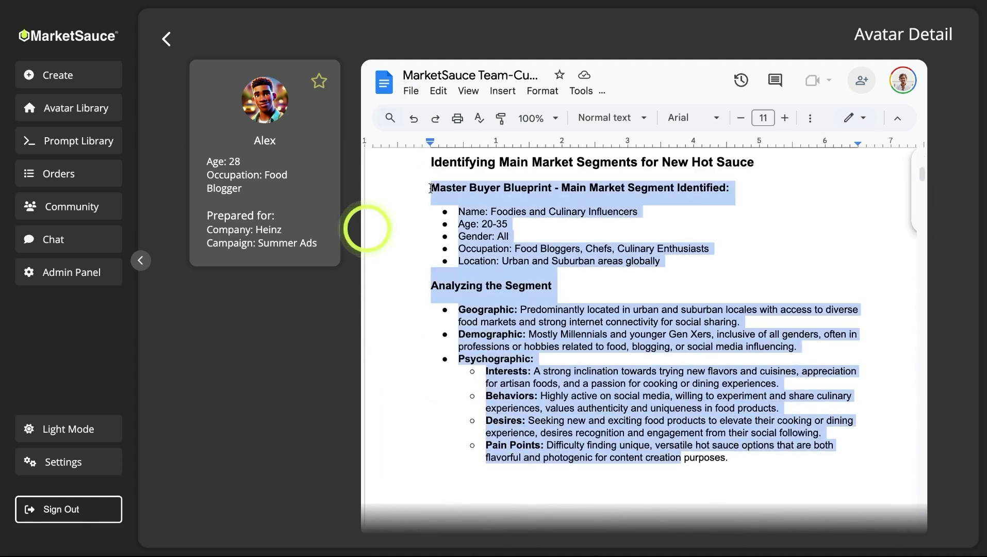
Download the Buyer's Brief as a Microsoft Word (.docx) file.
{"action": "left_click", "coordinate": [417, 92]}
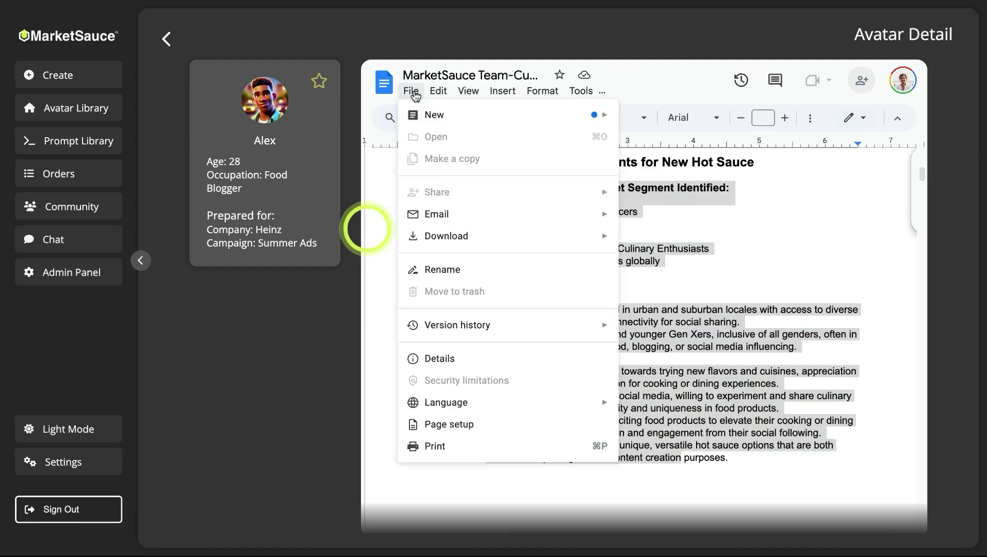
{"action": "mouse_move", "coordinate": [447, 236]}
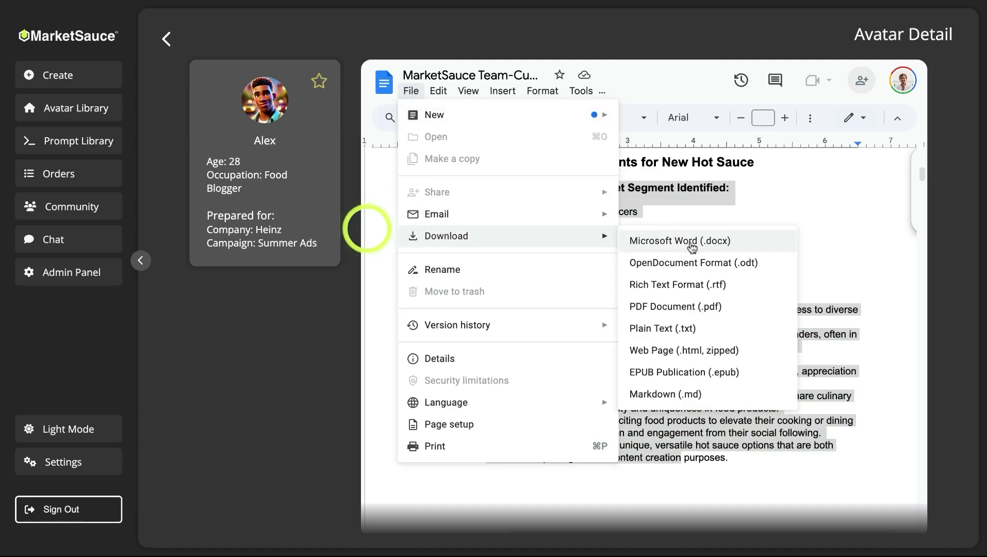
{"action": "left_click", "coordinate": [691, 242]}
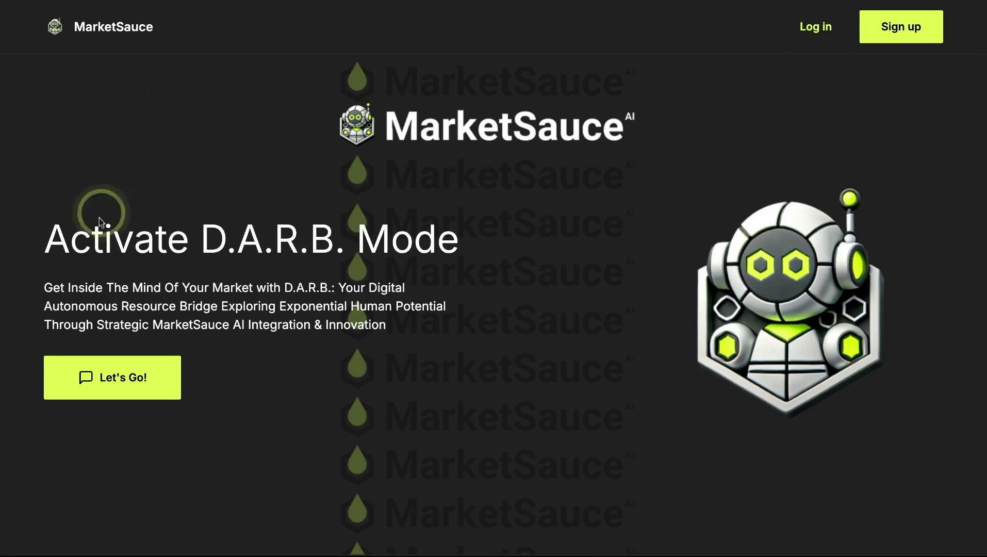
Start a D.A.R.B. chat from the MarketSauce AI site and attach MarketSauce Team-Custom (2).docx.
{"action": "left_click", "coordinate": [114, 384]}
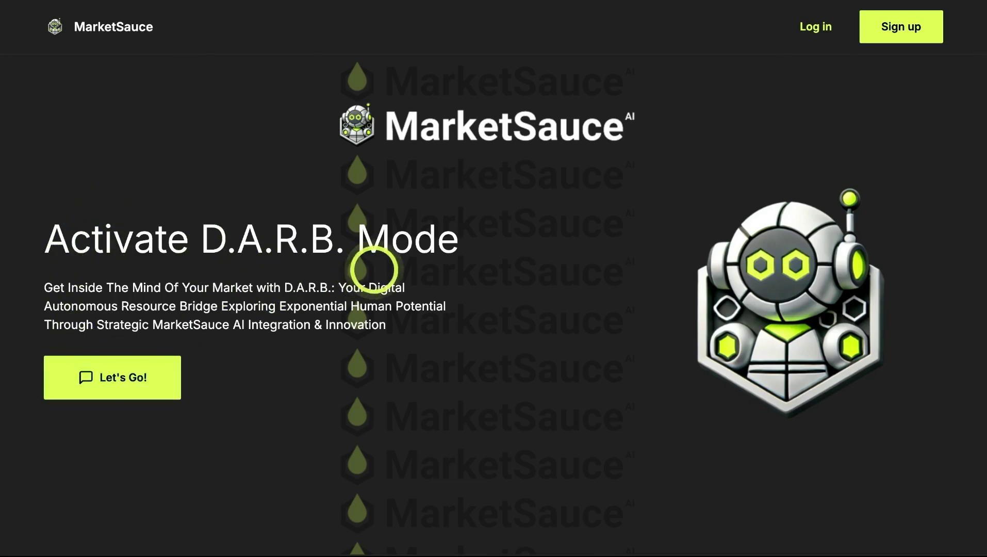
{"action": "left_click_drag", "start_coordinate": [370, 285], "coordinate": [191, 305]}
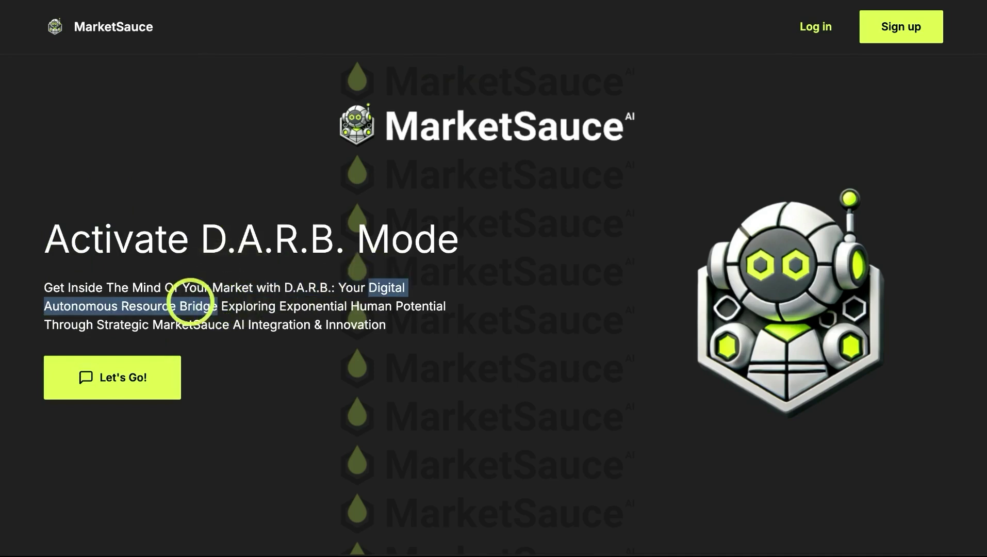
{"action": "left_click", "coordinate": [137, 386]}
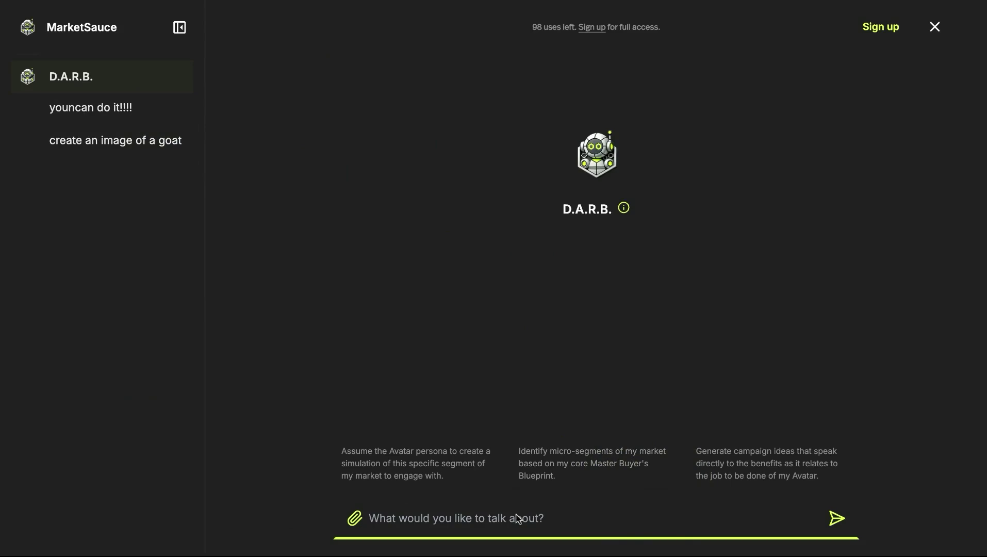
{"action": "left_click", "coordinate": [490, 518]}
{"action": "double_click", "coordinate": [328, 132]}
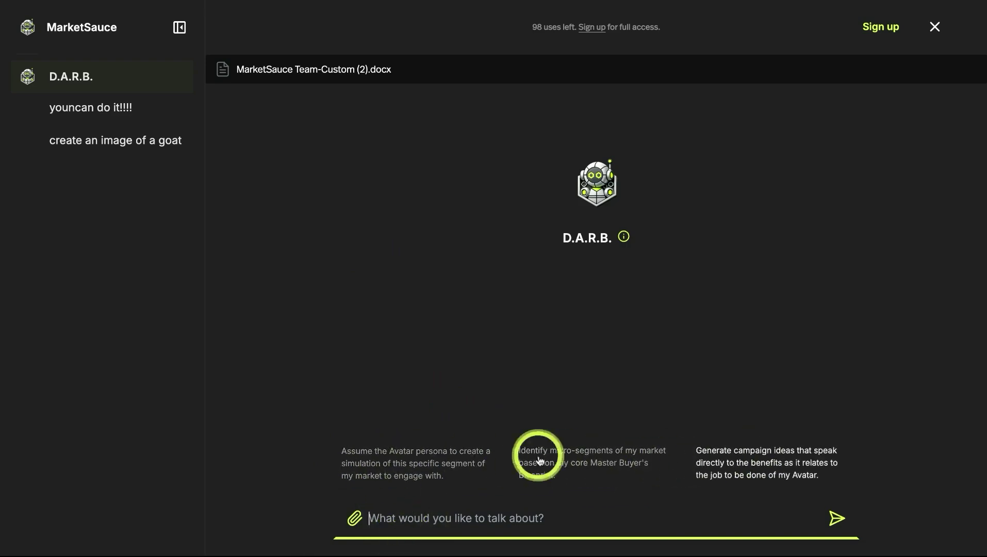
Send the suggested prompt to assume the Avatar persona and simulate this market segment, and review the persona's reply.
{"action": "left_click", "coordinate": [406, 468]}
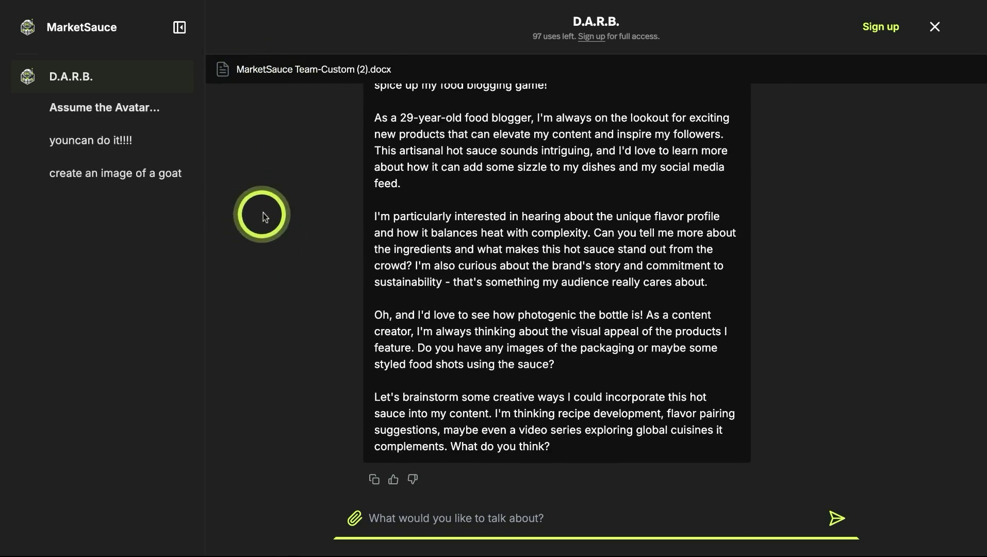
{"action": "scroll", "coordinate": [365, 236], "scroll_direction": "up", "scroll_amount": 2}
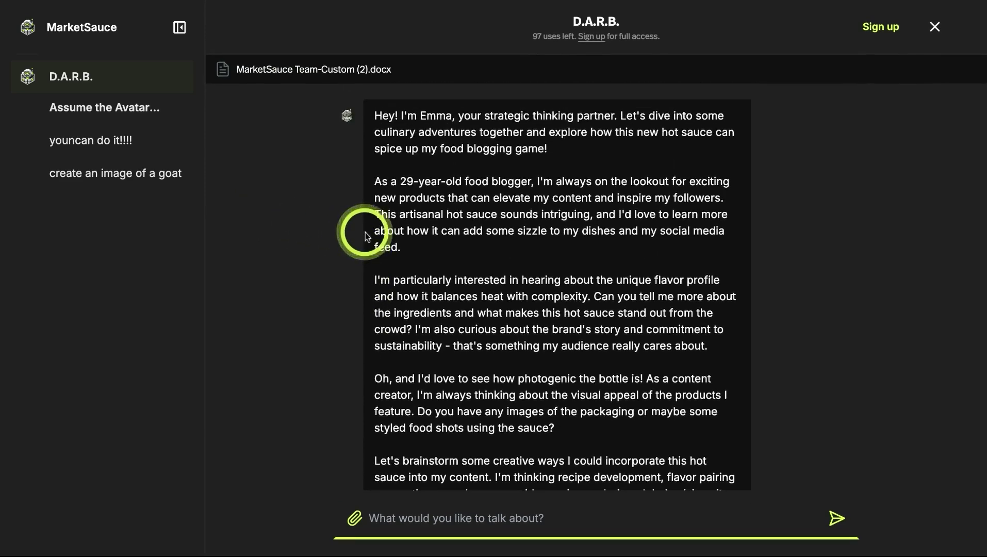
{"action": "scroll", "coordinate": [365, 237], "scroll_direction": "up", "scroll_amount": 2}
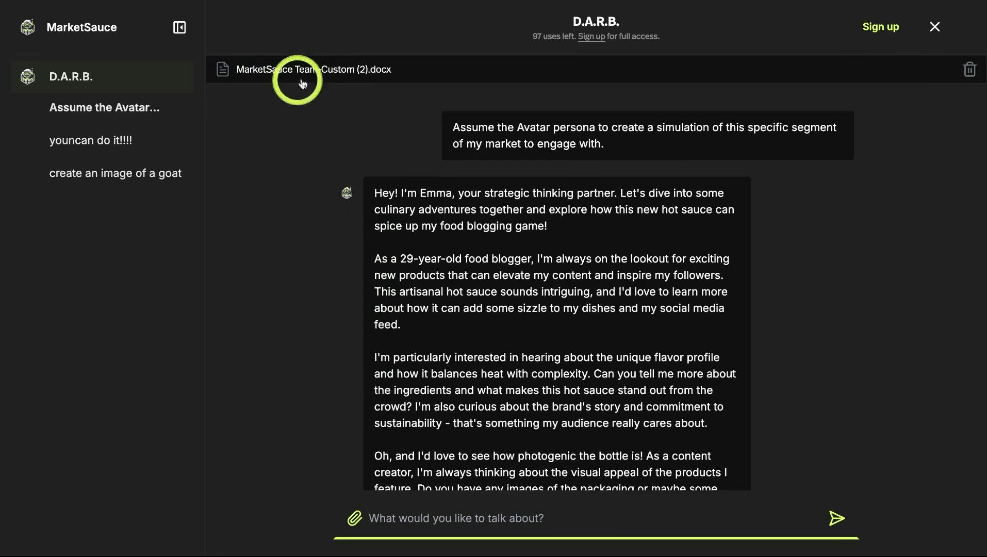
{"action": "scroll", "coordinate": [438, 269], "scroll_direction": "down", "scroll_amount": 2}
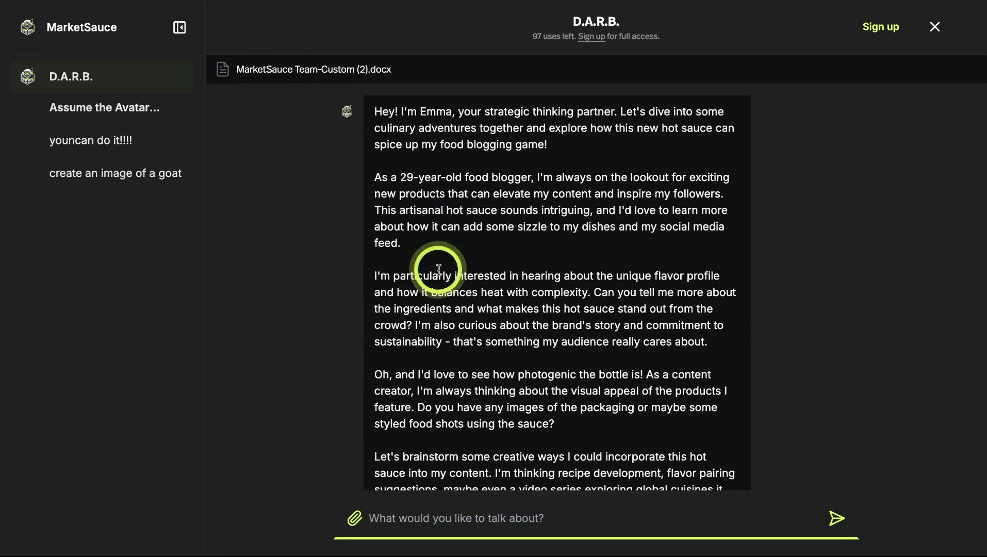
{"action": "left_click_drag", "start_coordinate": [375, 108], "coordinate": [579, 160]}
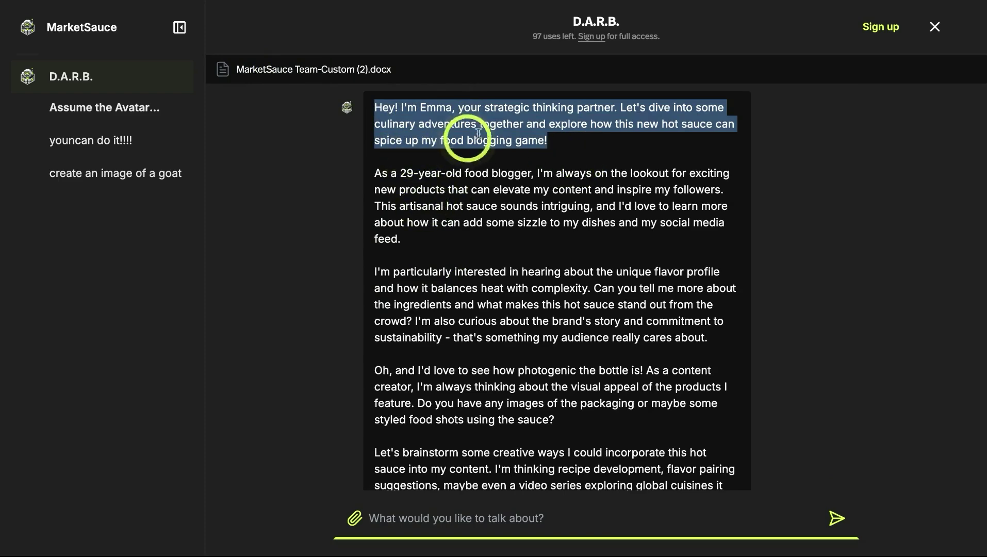
{"action": "left_click_drag", "start_coordinate": [374, 173], "coordinate": [420, 227]}
{"action": "scroll", "coordinate": [420, 229], "scroll_direction": "down", "scroll_amount": 1}
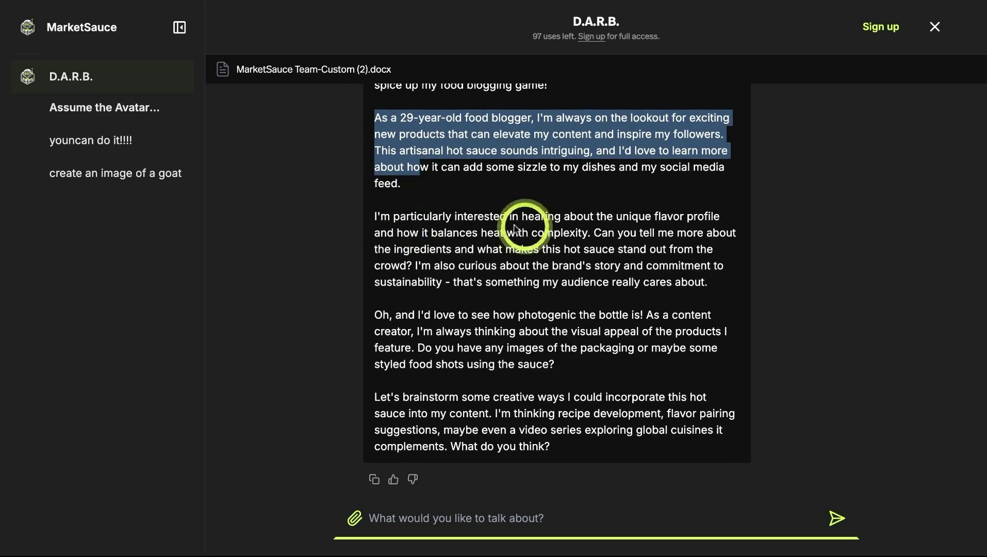
Ask the persona "what are the other micro segments similar to you from the report?".
{"action": "left_click", "coordinate": [489, 515]}
{"action": "type", "text": "what are the other micro "}
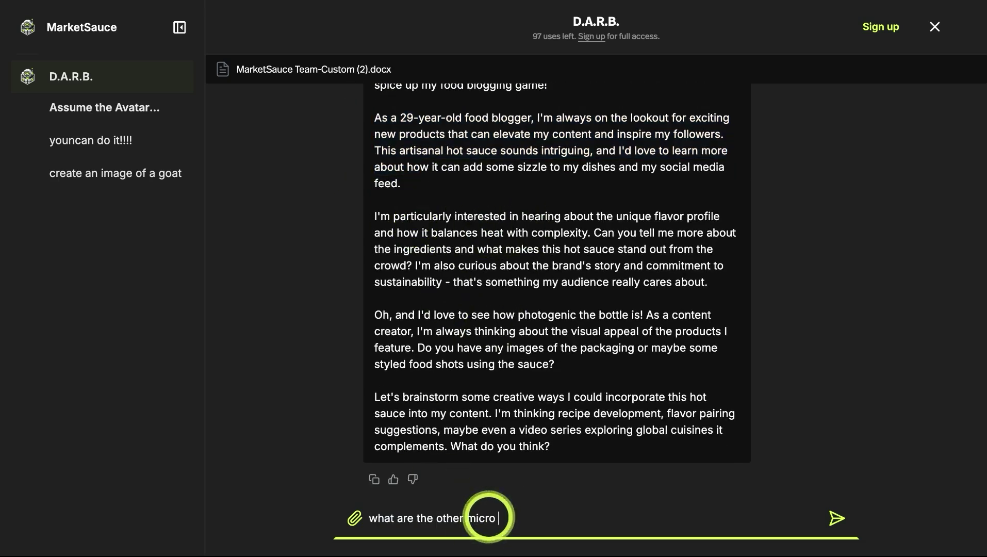
{"action": "type", "text": "segments simil"}
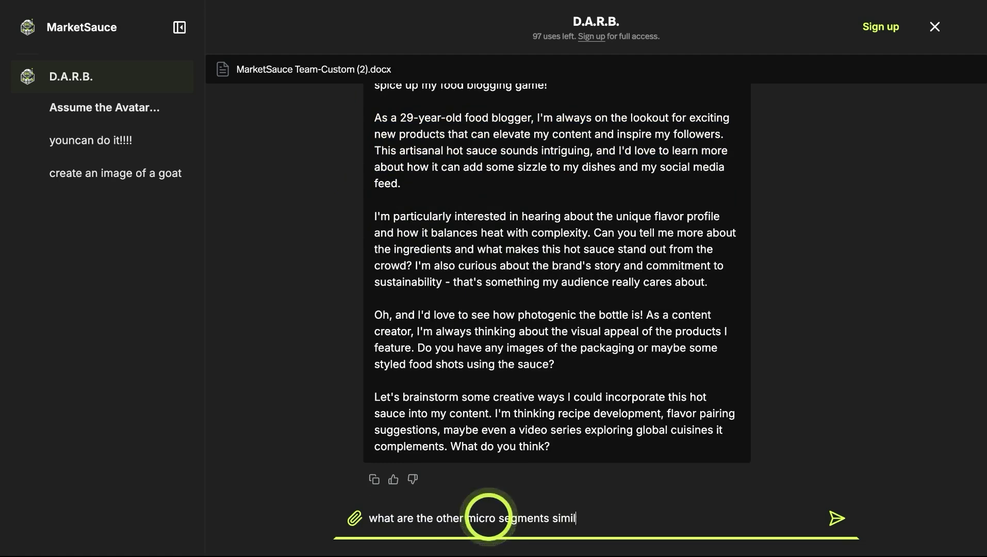
{"action": "type", "text": "ar to you from the r"}
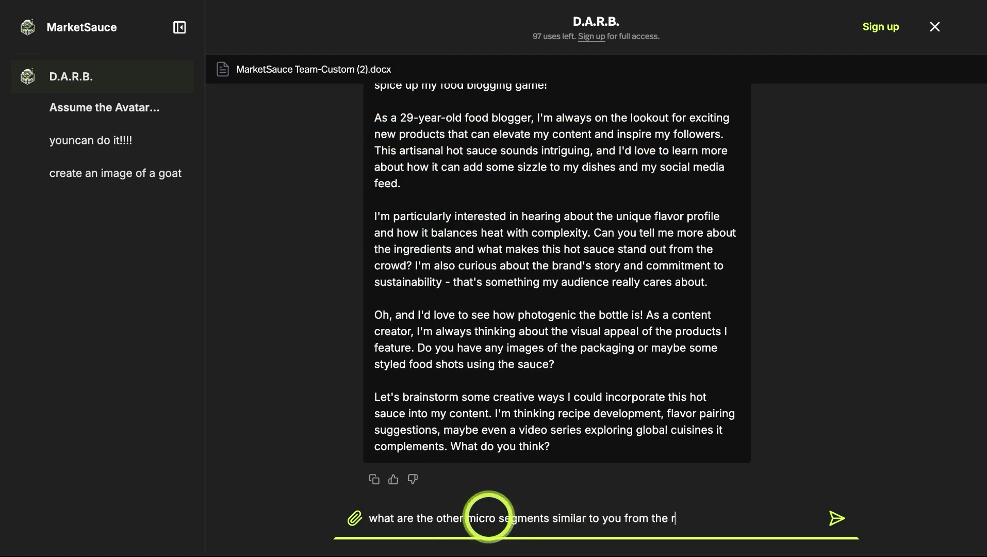
{"action": "type", "text": "eport?"}
{"action": "key", "text": "Return"}
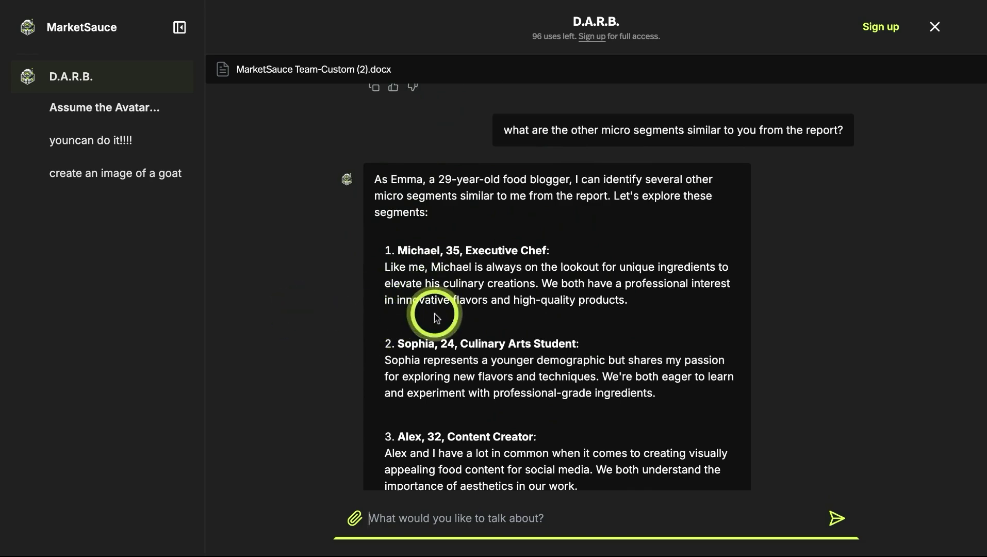
Read through the reply's list of similar micro segments to its closing summary.
{"action": "mouse_move", "coordinate": [245, 69]}
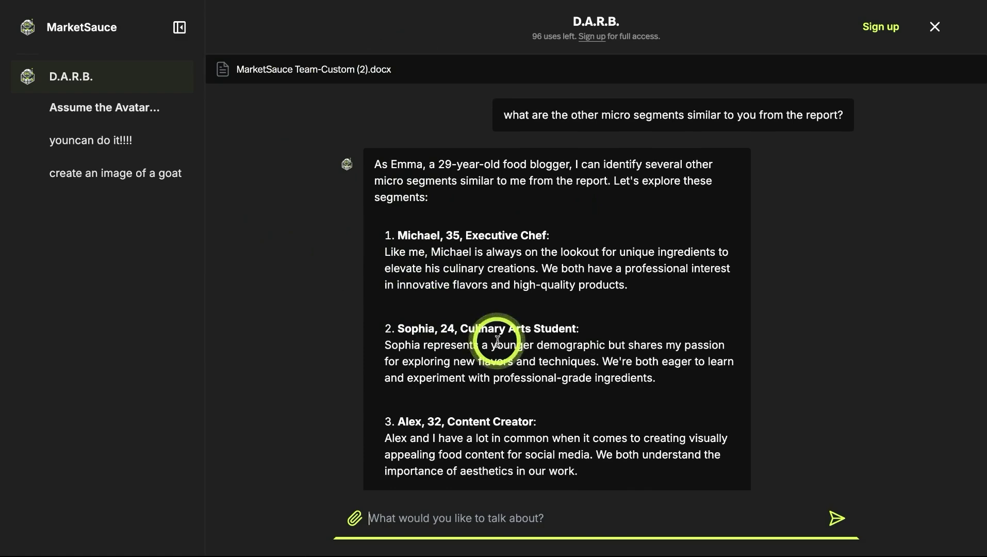
{"action": "scroll", "coordinate": [497, 343], "scroll_direction": "down", "scroll_amount": 1}
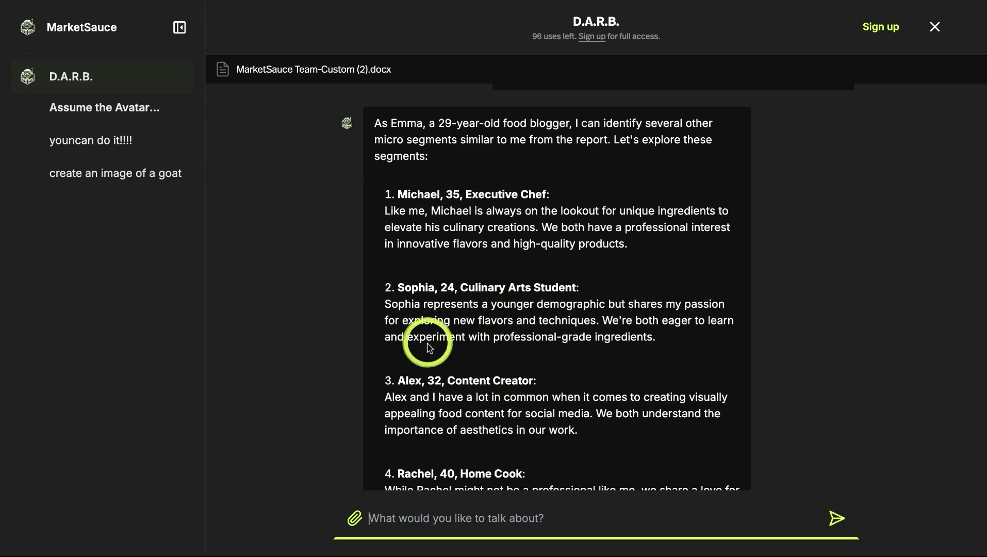
{"action": "scroll", "coordinate": [504, 313], "scroll_direction": "down", "scroll_amount": 4}
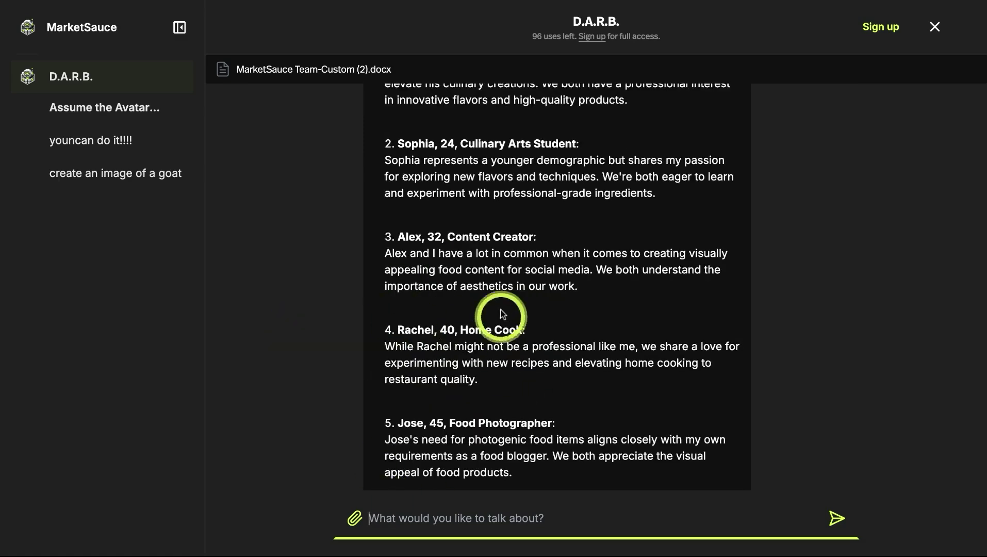
{"action": "scroll", "coordinate": [422, 382], "scroll_direction": "down", "scroll_amount": 2}
{"action": "scroll", "coordinate": [456, 343], "scroll_direction": "up", "scroll_amount": 1}
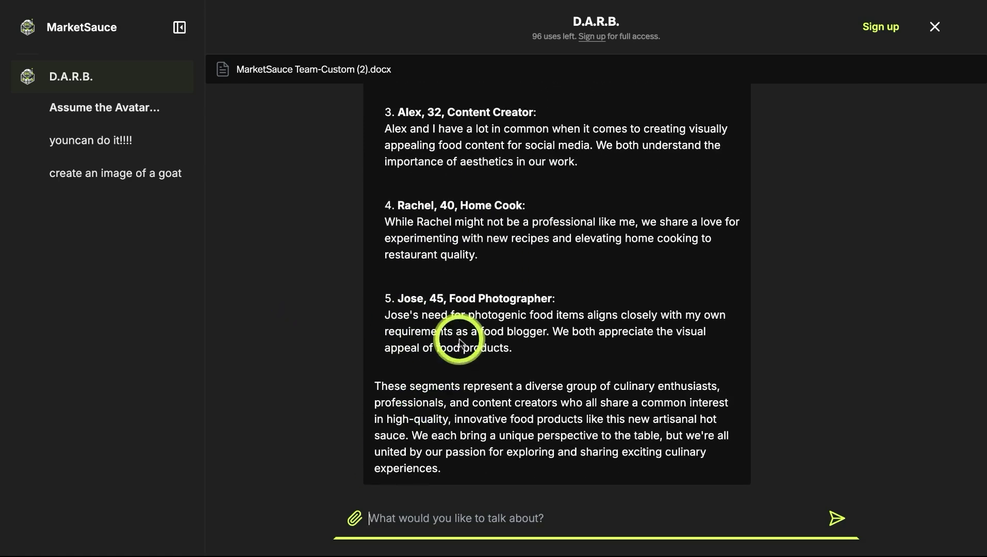
{"action": "scroll", "coordinate": [465, 315], "scroll_direction": "down", "scroll_amount": 1}
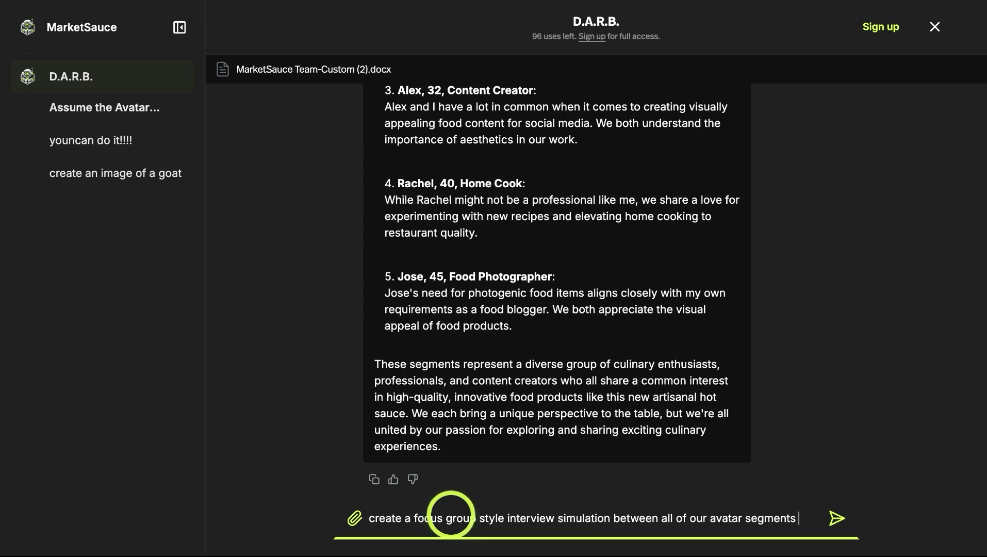
Ask for a focus group style interview simulation between all avatar segments, with feedback on sponsoring a NASCAR car with the new Heinz Hot Sauce.
{"action": "type", "text": "h feedback to a new idea to sponsor NASCAR with our new Heinz Hot"}
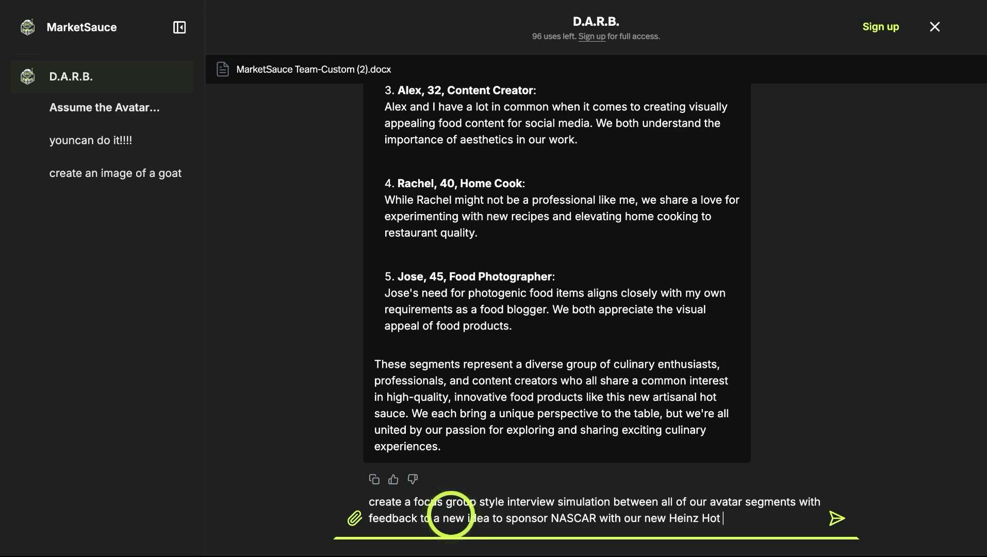
{"action": "type", "text": "and we want to sponsor a car"}
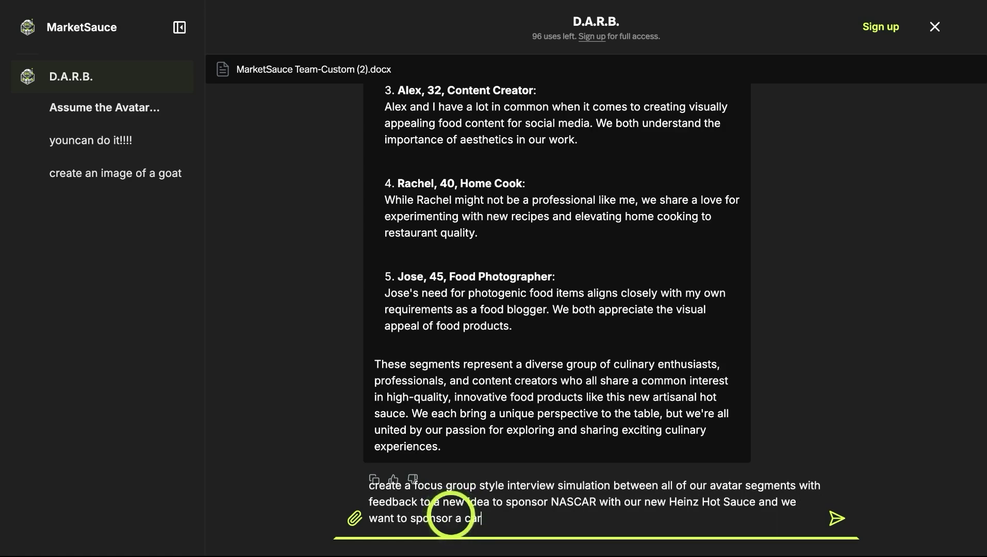
{"action": "key", "text": "Return"}
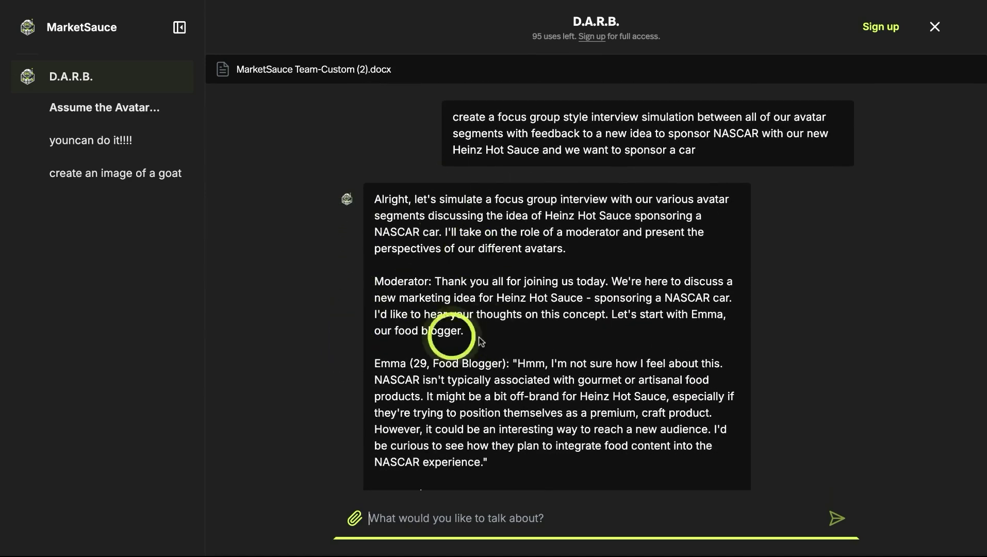
Examine the focus group request and the moderator's introduction at the start of the simulated interview.
{"action": "triple_click", "coordinate": [553, 138]}
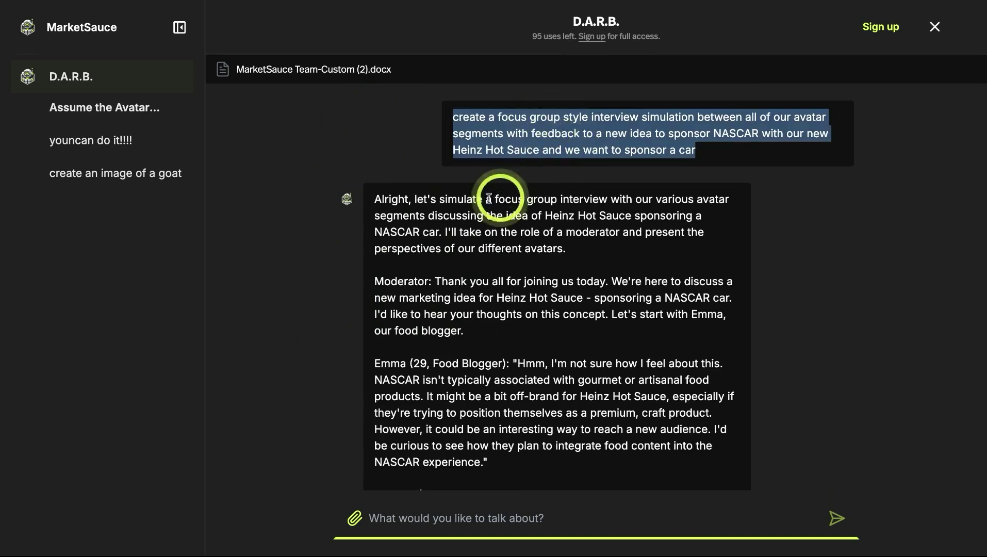
{"action": "scroll", "coordinate": [438, 226], "scroll_direction": "down", "scroll_amount": 1}
{"action": "left_click", "coordinate": [485, 293]}
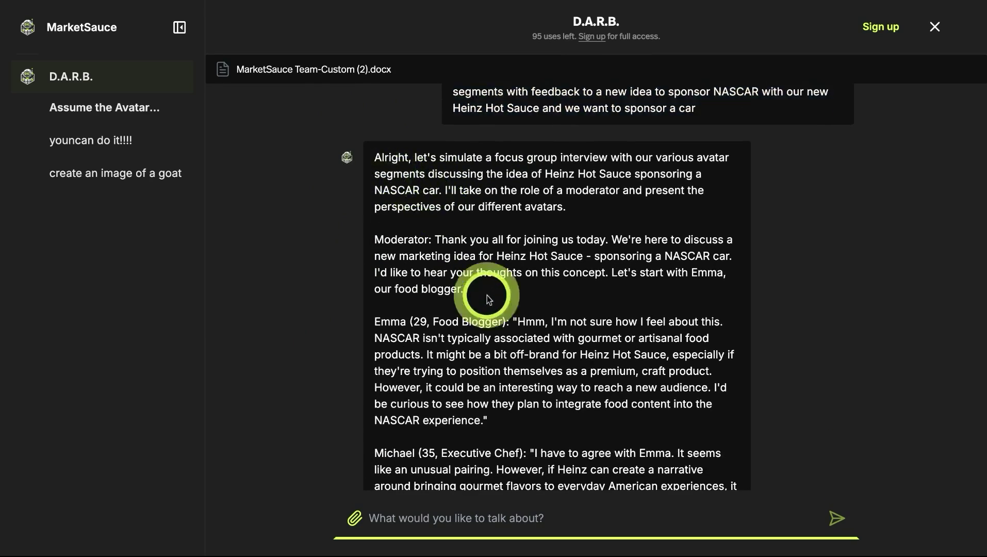
{"action": "left_click_drag", "start_coordinate": [375, 157], "coordinate": [392, 247]}
{"action": "left_click", "coordinate": [384, 251]}
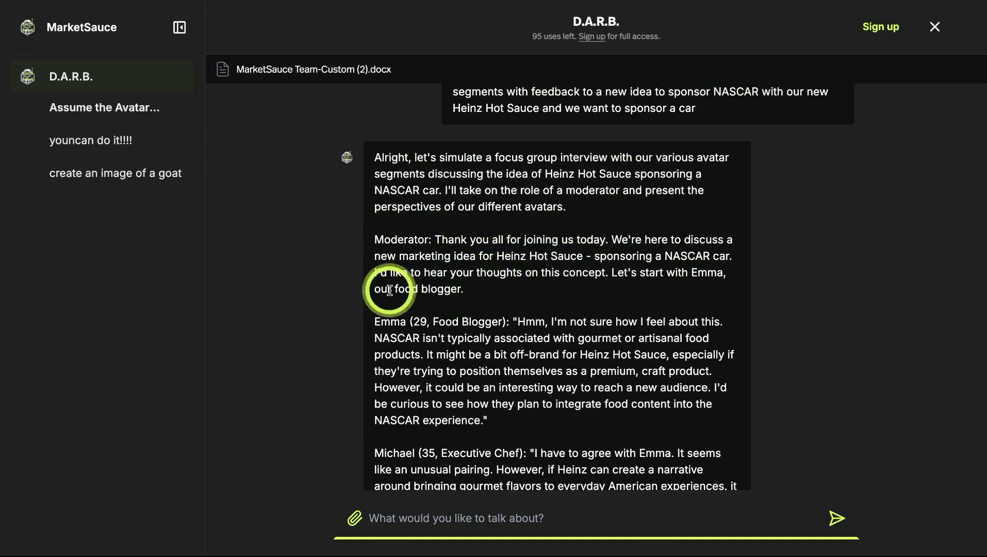
Read each avatar's feedback on the NASCAR sponsorship, highlighting individual answers, through to the moderator's summary of key points and closing question.
{"action": "scroll", "coordinate": [389, 290], "scroll_direction": "down", "scroll_amount": 1}
{"action": "left_click_drag", "start_coordinate": [375, 227], "coordinate": [537, 322]}
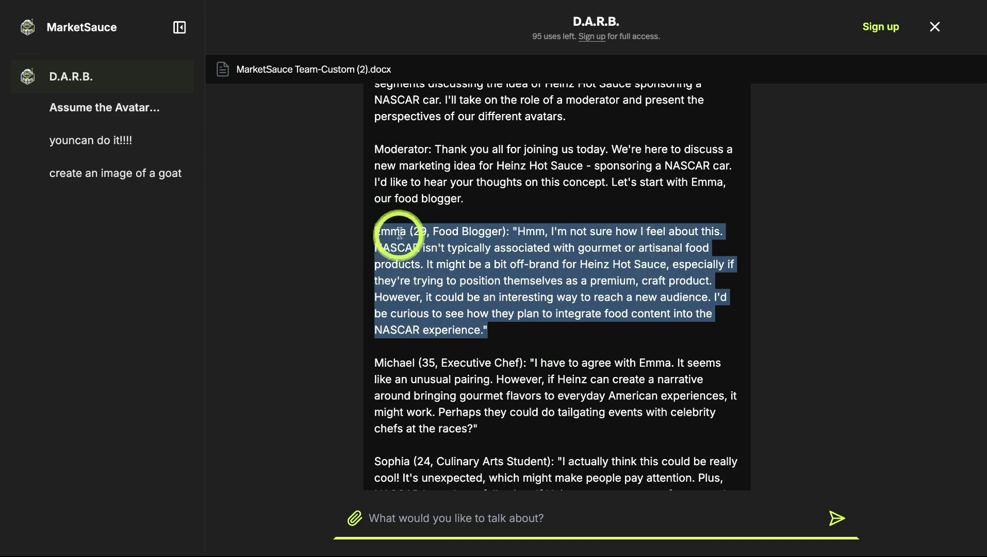
{"action": "scroll", "coordinate": [425, 248], "scroll_direction": "down", "scroll_amount": 2}
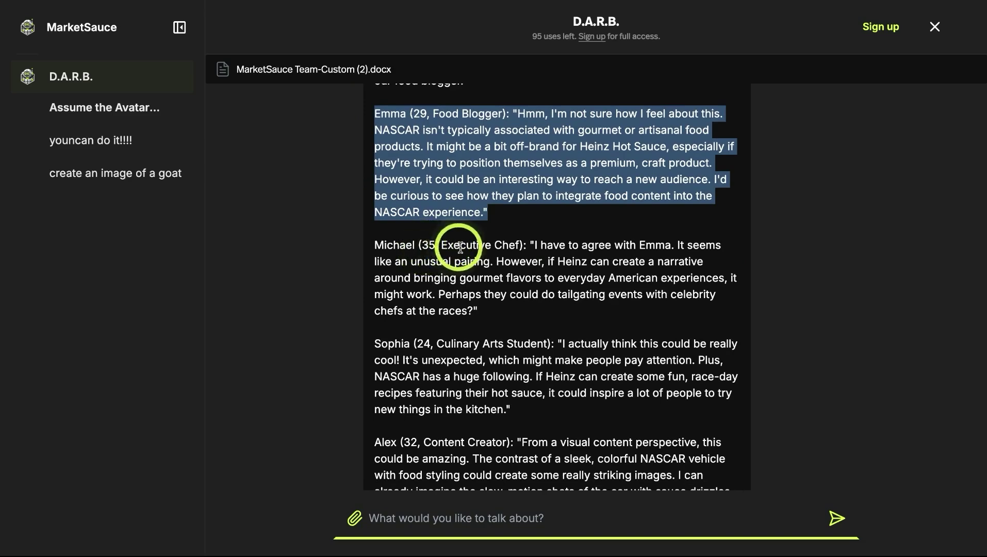
{"action": "triple_click", "coordinate": [557, 304]}
{"action": "scroll", "coordinate": [433, 298], "scroll_direction": "down", "scroll_amount": 2}
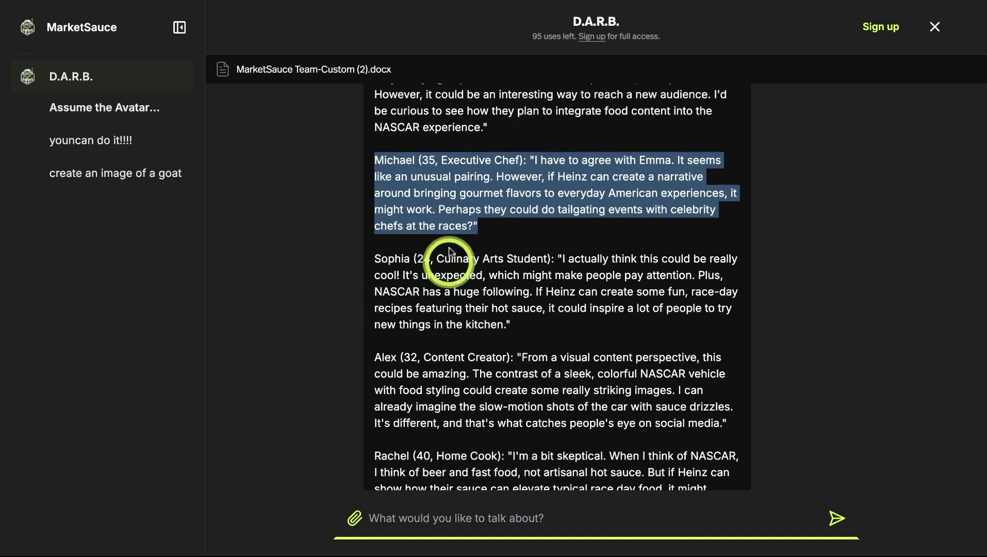
{"action": "scroll", "coordinate": [519, 282], "scroll_direction": "down", "scroll_amount": 2}
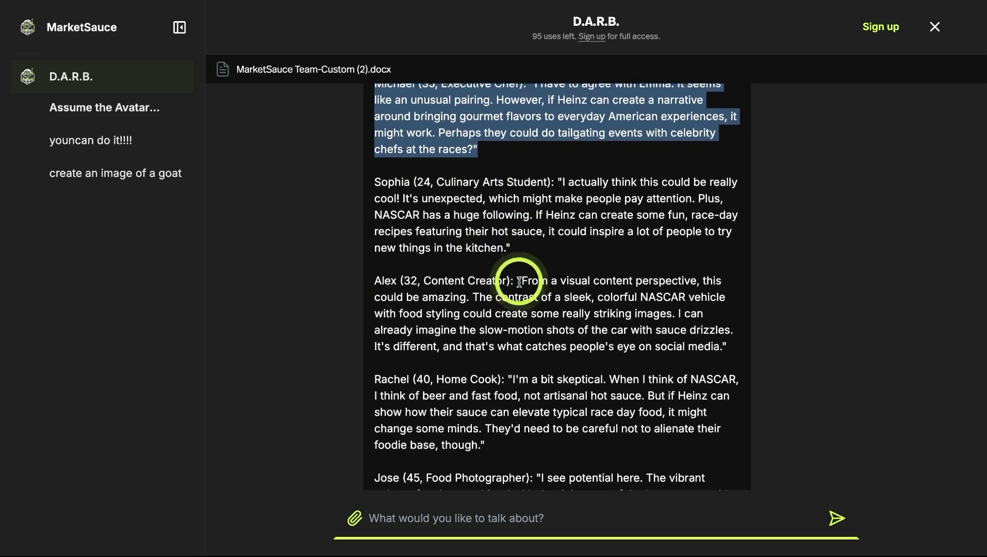
{"action": "left_click", "coordinate": [433, 283]}
{"action": "left_click_drag", "start_coordinate": [376, 274], "coordinate": [712, 338]}
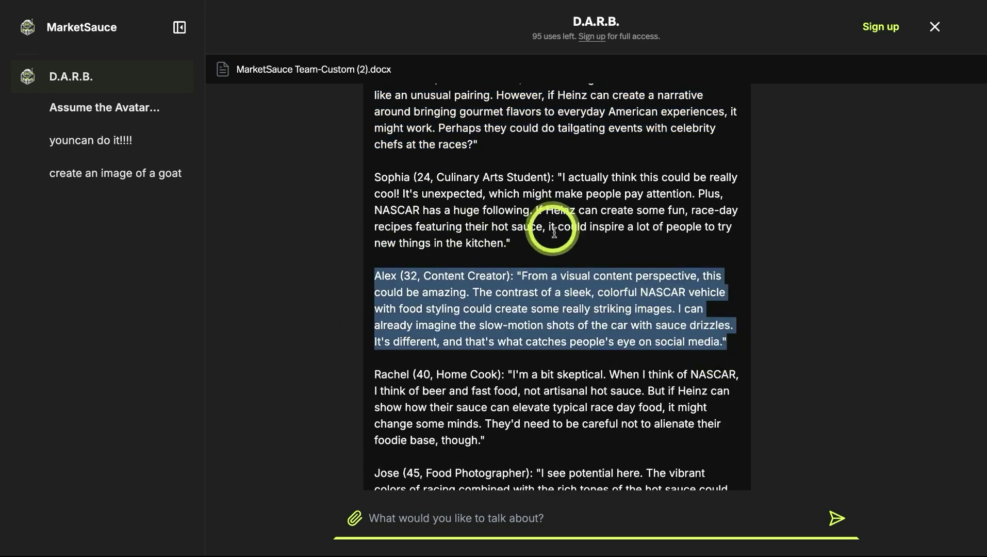
{"action": "left_click_drag", "start_coordinate": [516, 241], "coordinate": [381, 189]}
{"action": "scroll", "coordinate": [428, 251], "scroll_direction": "down", "scroll_amount": 8}
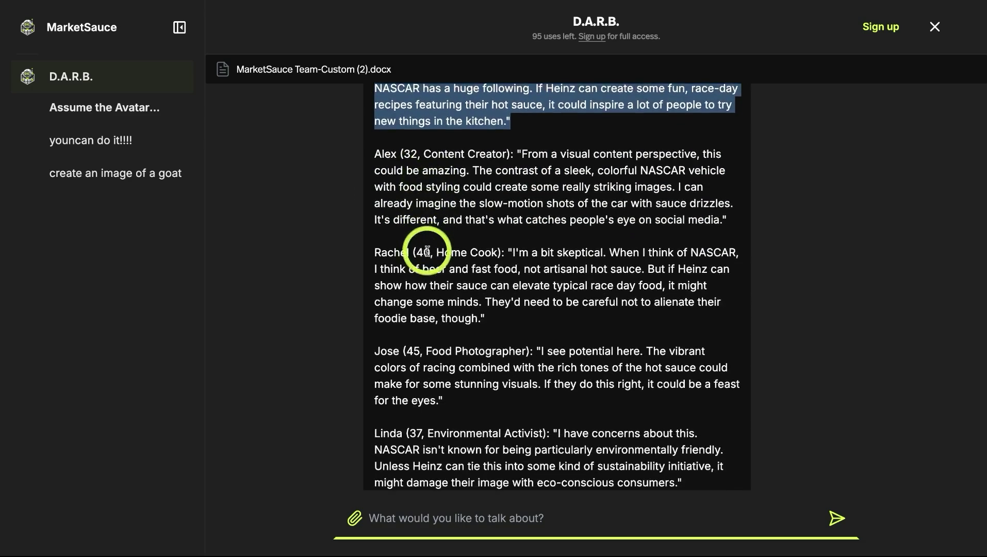
{"action": "scroll", "coordinate": [489, 354], "scroll_direction": "down", "scroll_amount": 6}
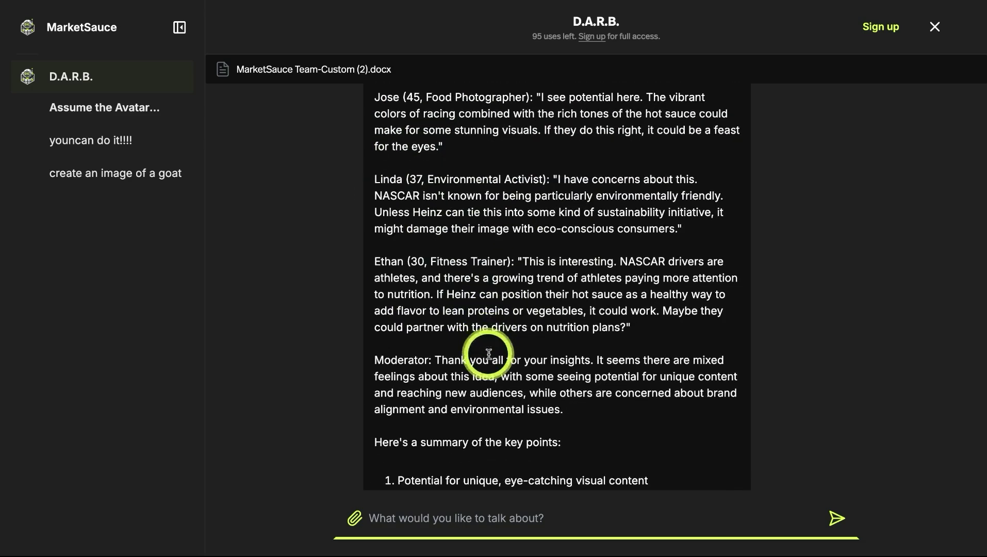
{"action": "scroll", "coordinate": [448, 420], "scroll_direction": "down", "scroll_amount": 1}
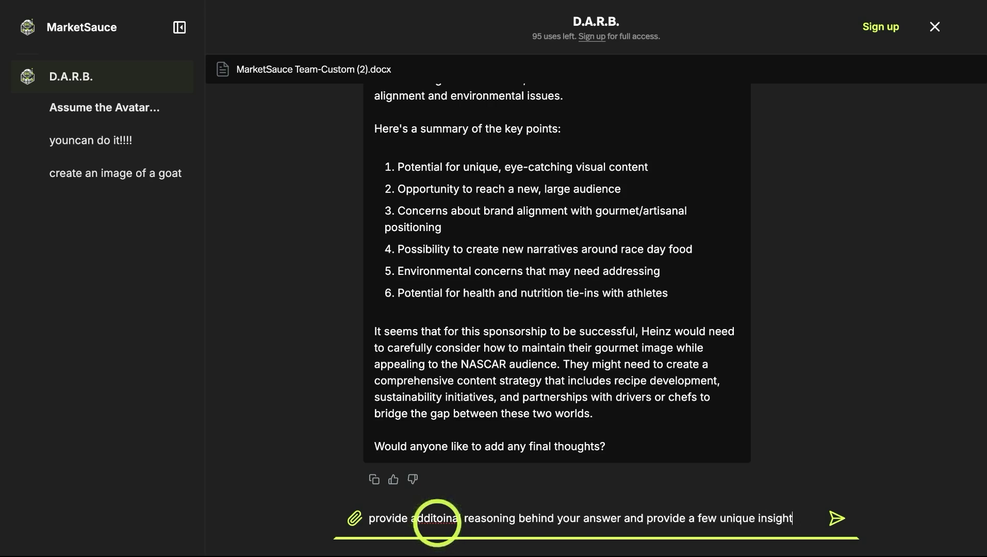
Ask for additional reasoning behind the answer and a few unique insights on how to approach this related to the persona's benefit/gain.
{"action": "type", "text": "how we could approach this related to your benefit/g"}
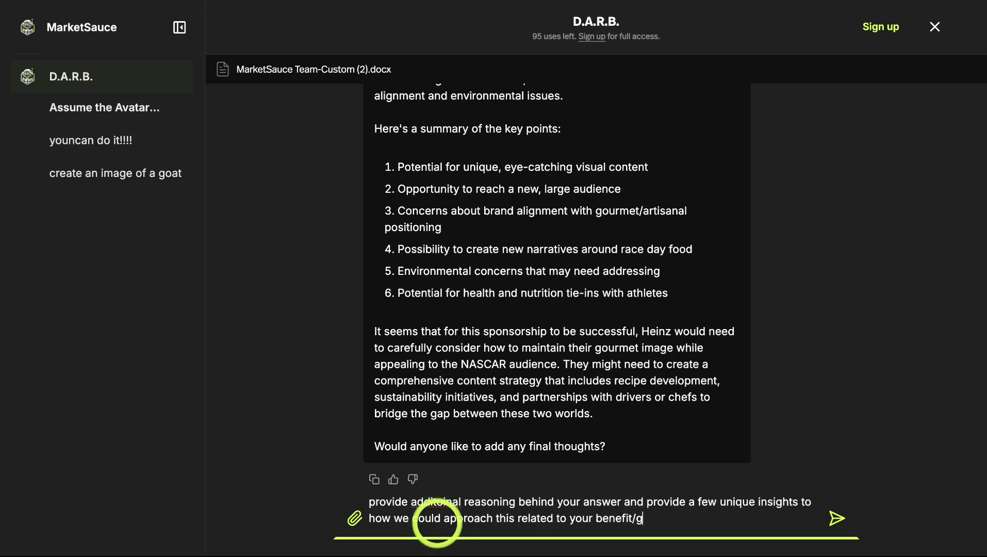
{"action": "type", "text": "ain"}
{"action": "key", "text": "Return"}
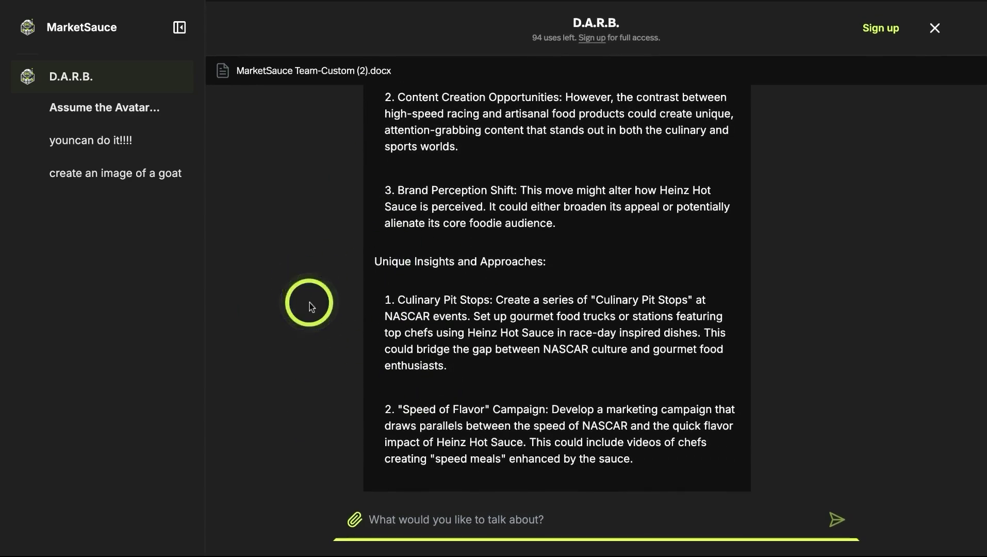
Read through the food blogger persona's additional reasoning and unique insights and approaches, down to the closing paragraphs.
{"action": "scroll", "coordinate": [396, 293], "scroll_direction": "up", "scroll_amount": 6}
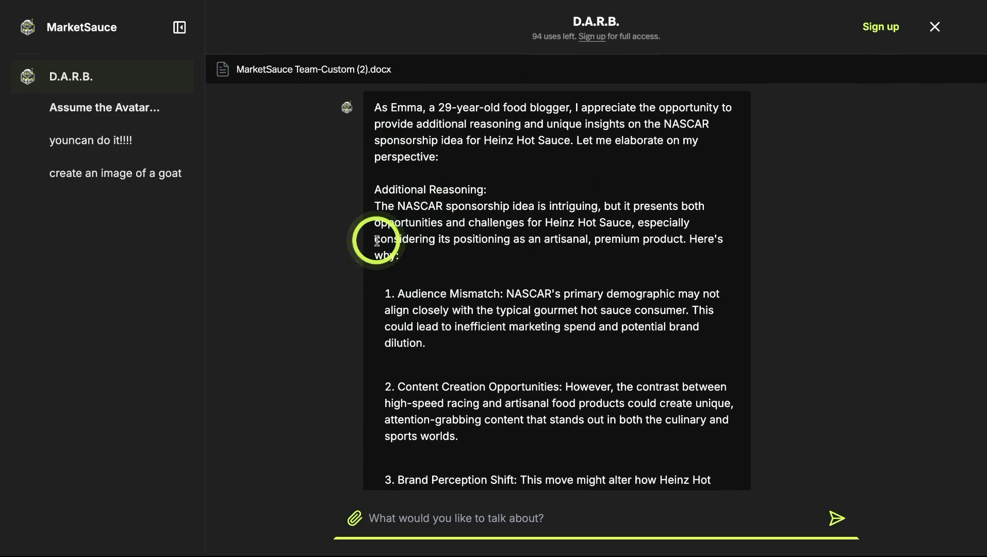
{"action": "scroll", "coordinate": [377, 241], "scroll_direction": "down", "scroll_amount": 4}
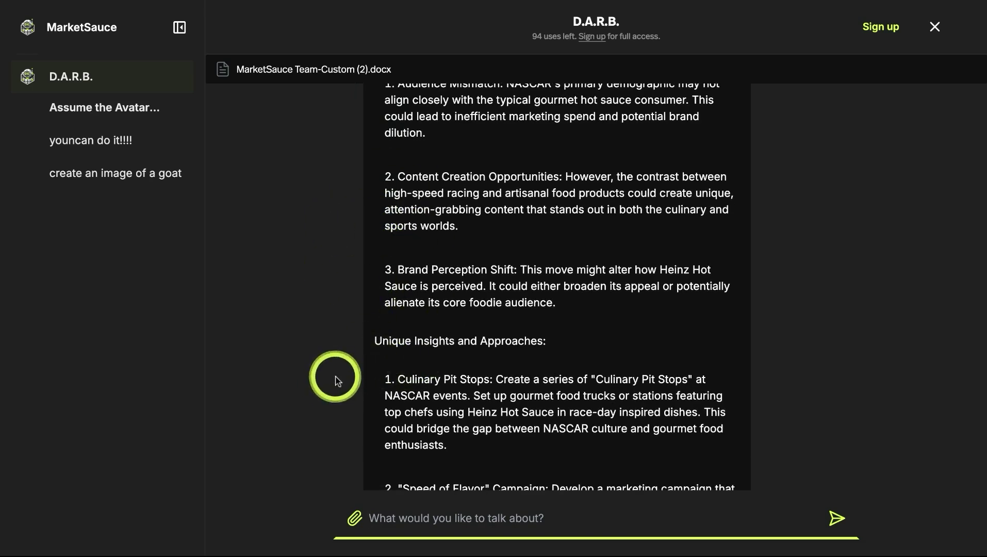
{"action": "scroll", "coordinate": [361, 377], "scroll_direction": "down", "scroll_amount": 8}
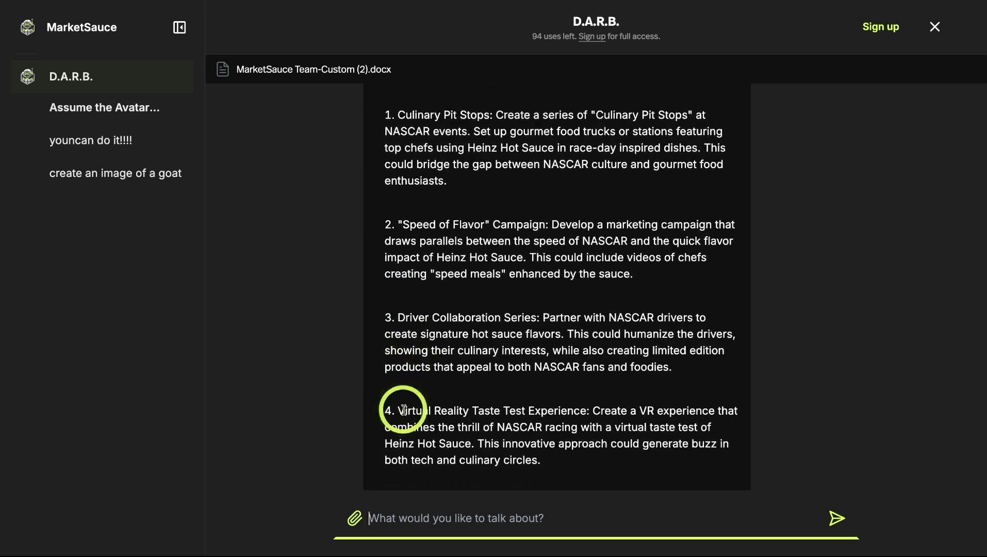
{"action": "scroll", "coordinate": [480, 304], "scroll_direction": "down", "scroll_amount": 3}
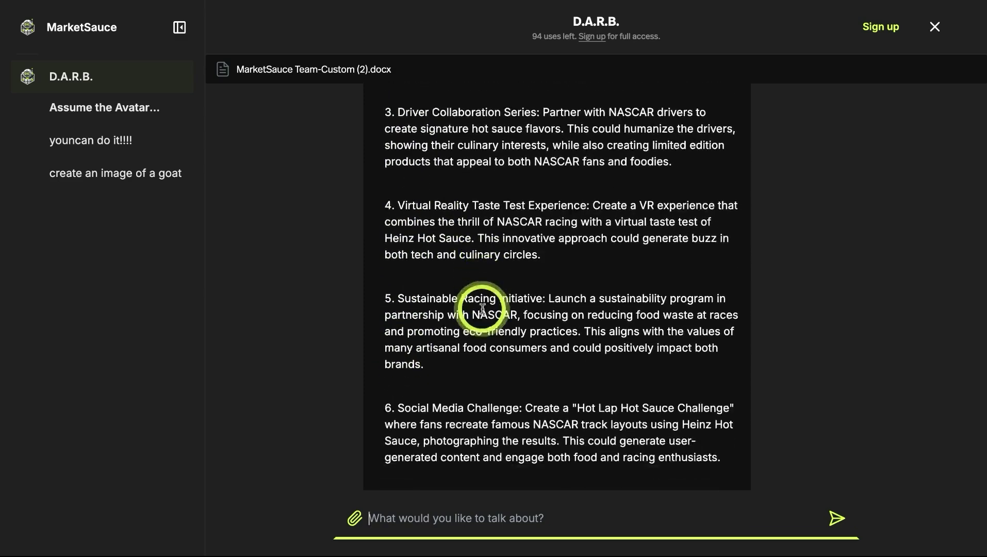
{"action": "scroll", "coordinate": [482, 308], "scroll_direction": "down", "scroll_amount": 3}
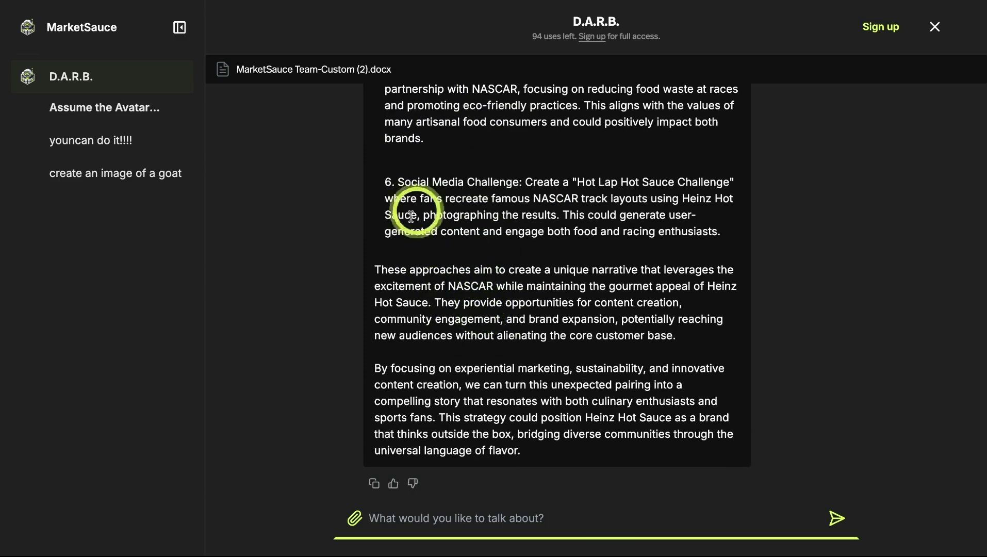
{"action": "scroll", "coordinate": [428, 196], "scroll_direction": "up", "scroll_amount": 6}
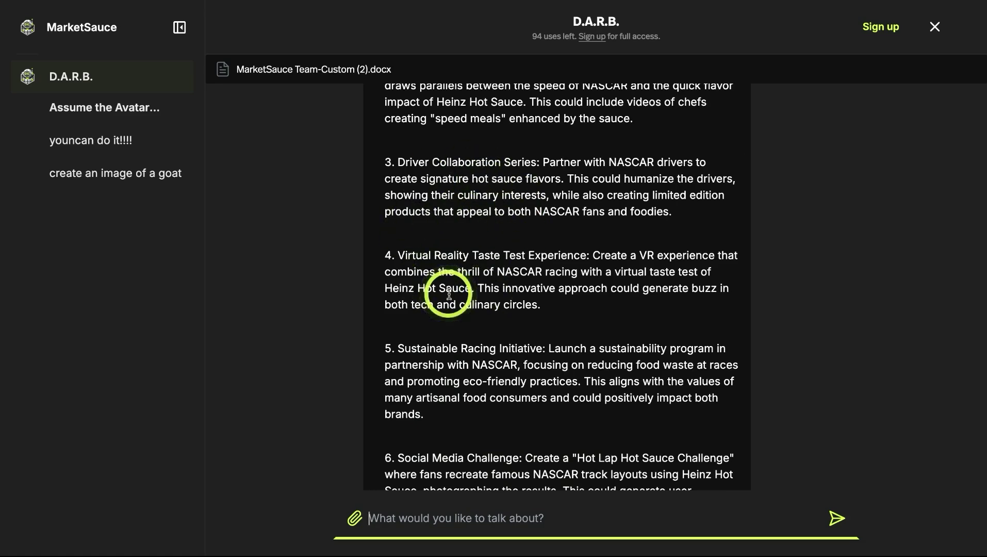
{"action": "scroll", "coordinate": [449, 294], "scroll_direction": "up", "scroll_amount": 4}
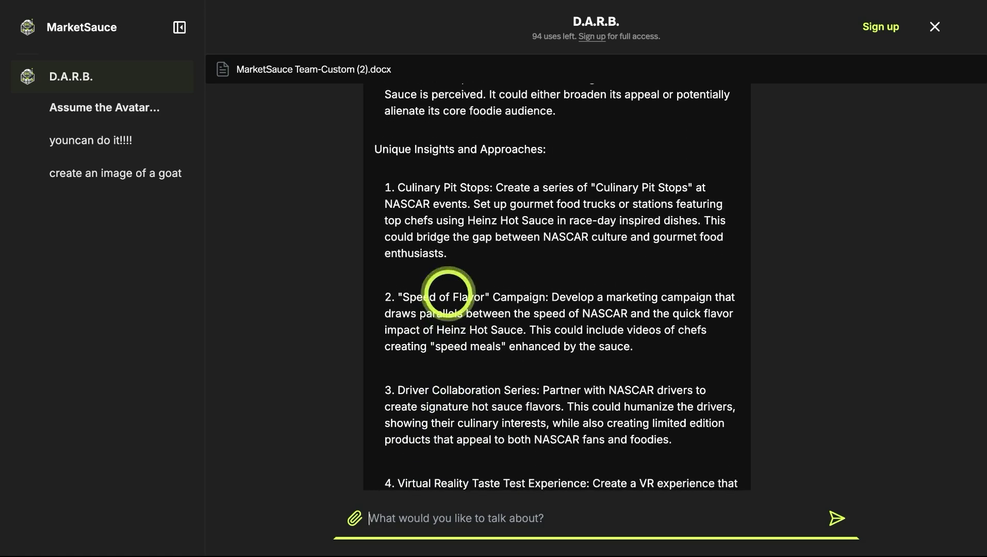
{"action": "scroll", "coordinate": [448, 294], "scroll_direction": "down", "scroll_amount": 5}
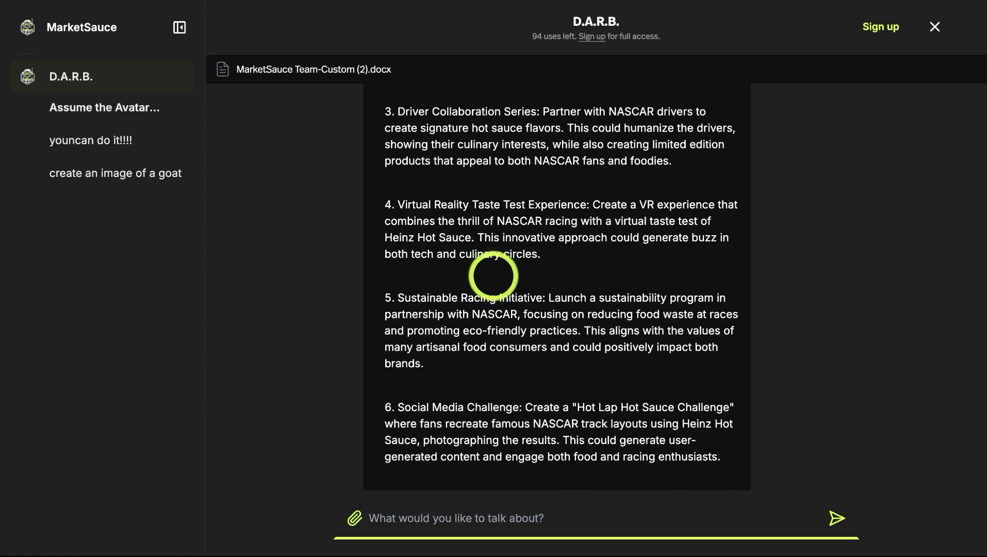
{"action": "scroll", "coordinate": [494, 276], "scroll_direction": "down", "scroll_amount": 4}
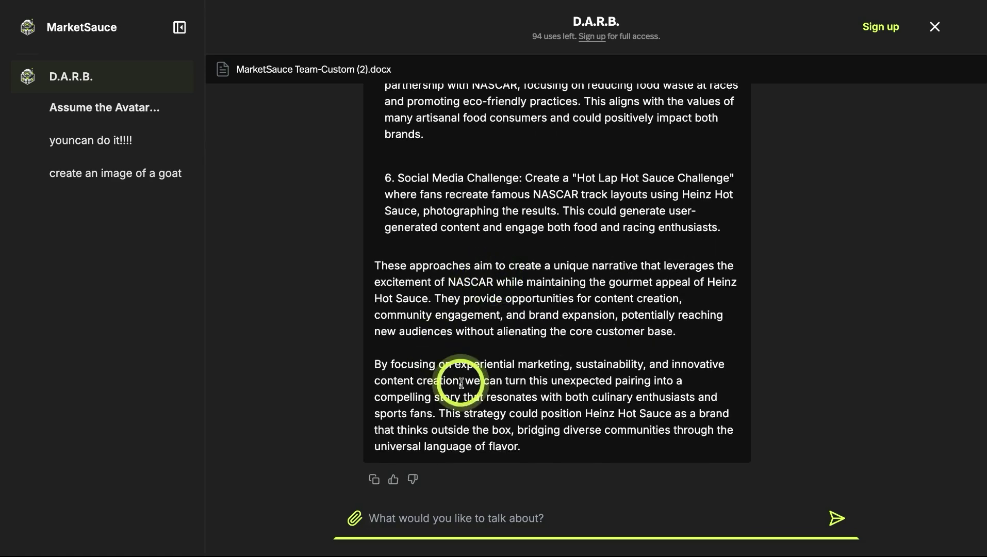
Ask the chat to research the top upcoming NASCAR events in 2025, using Google and bringing the links.
{"action": "type", "text": "re"}
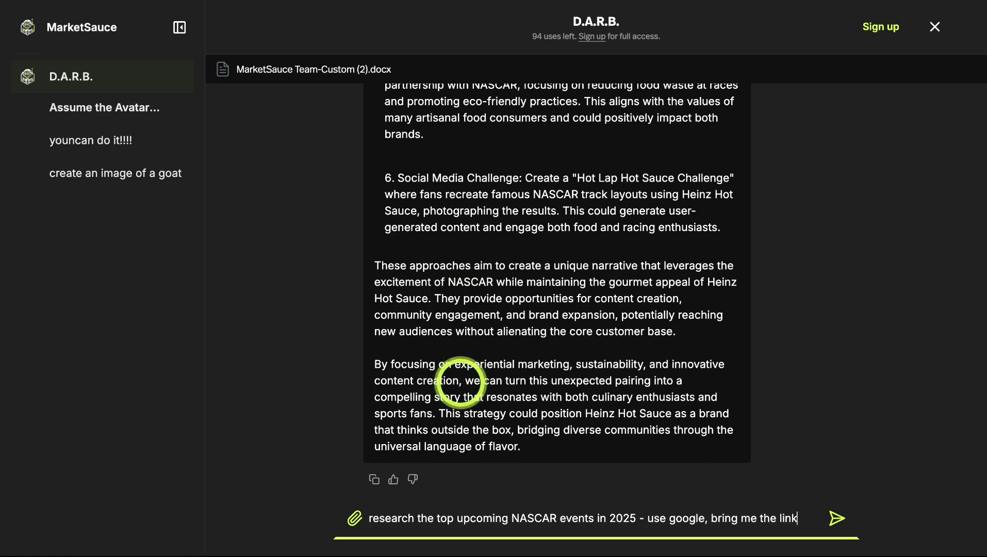
{"action": "type", "text": "s"}
{"action": "key", "text": "Return"}
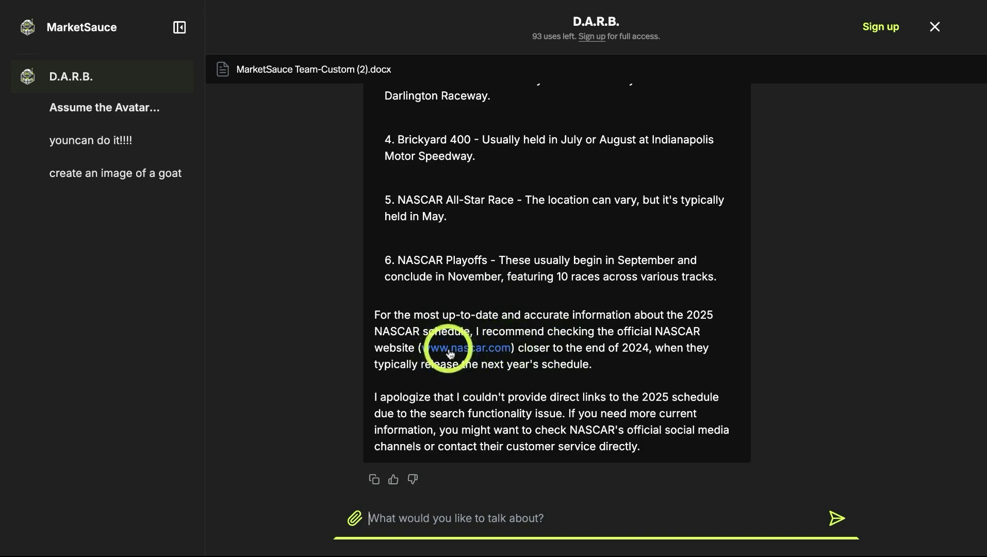
Ask the chat to find other related races that could be sponsored and to cite the links.
{"action": "left_click", "coordinate": [453, 521]}
{"action": "type", "text": "find other "}
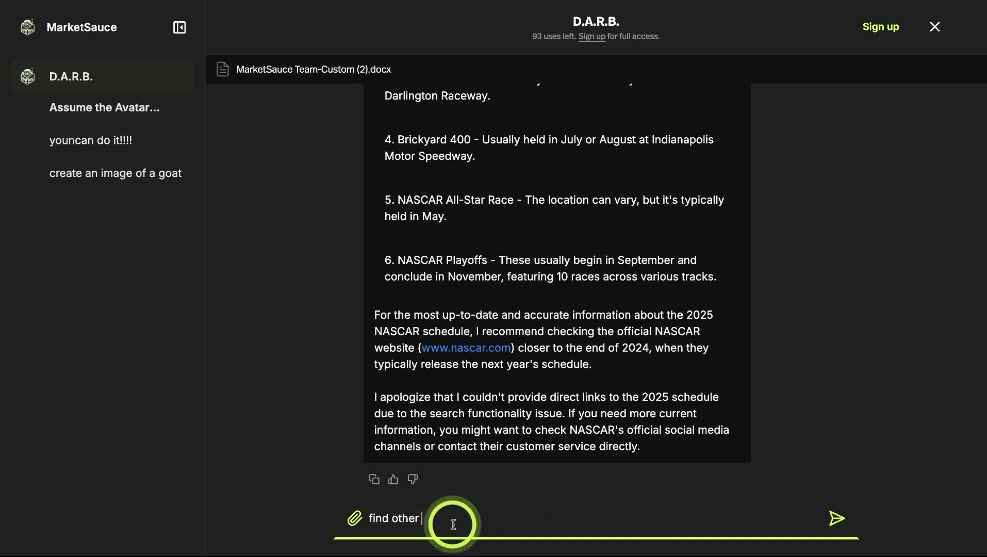
{"action": "type", "text": "eclated races we c"}
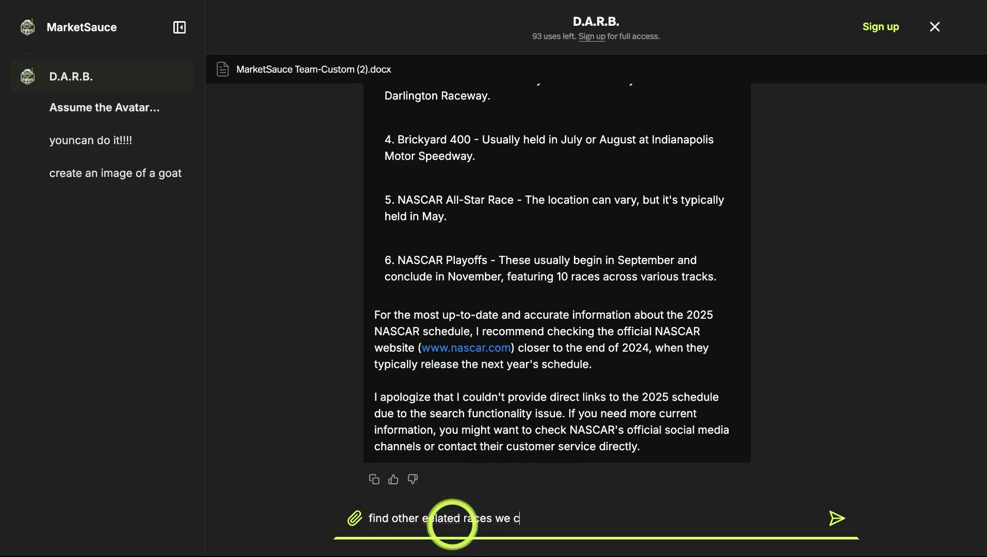
{"action": "type", "text": "oudl sponsor, please"}
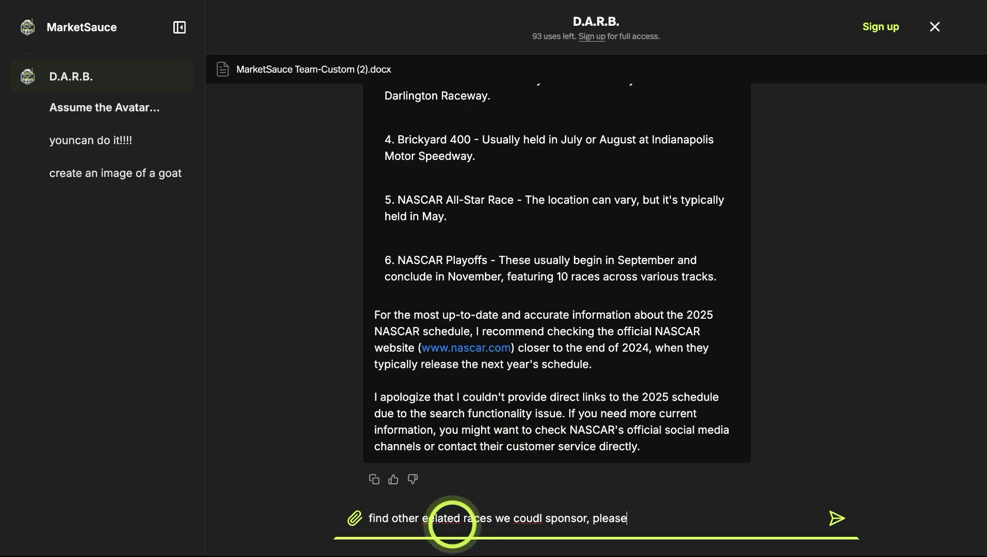
{"action": "type", "text": " cie the lin"}
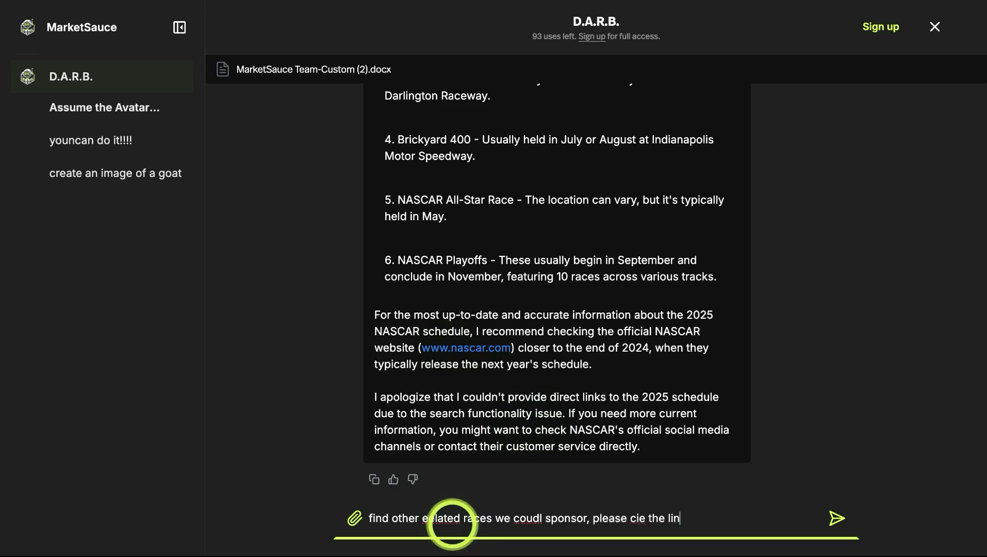
{"action": "type", "text": "ks"}
{"action": "key", "text": "Return"}
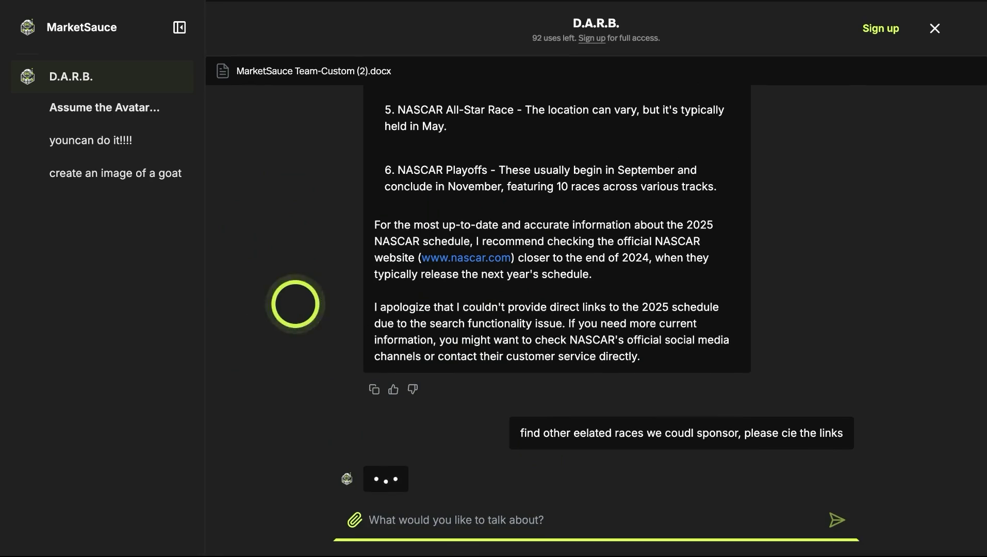
Review the earlier conversation, from the persona's introduction through the focus group feedback to the unique insights.
{"action": "scroll", "coordinate": [309, 307], "scroll_direction": "up", "scroll_amount": 20}
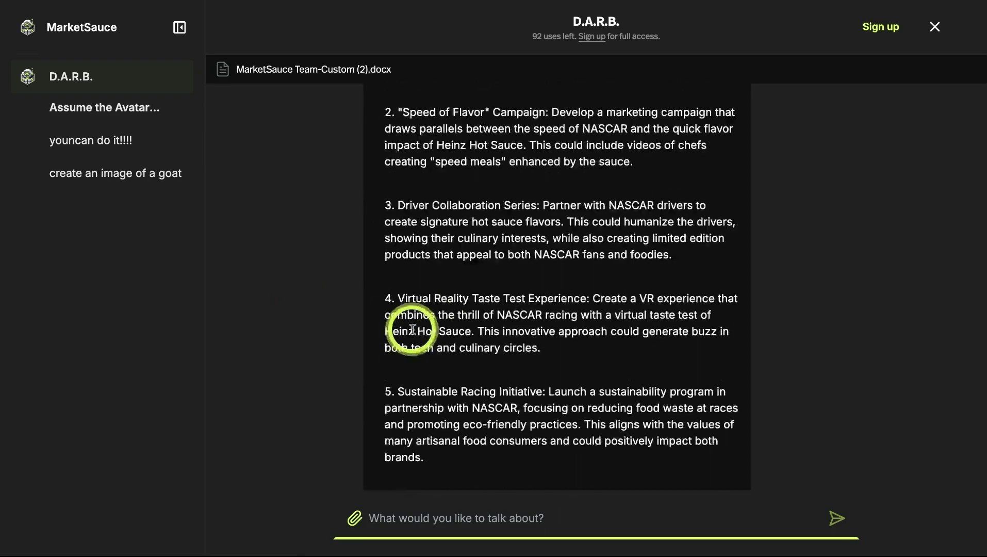
{"action": "scroll", "coordinate": [411, 329], "scroll_direction": "up", "scroll_amount": 15}
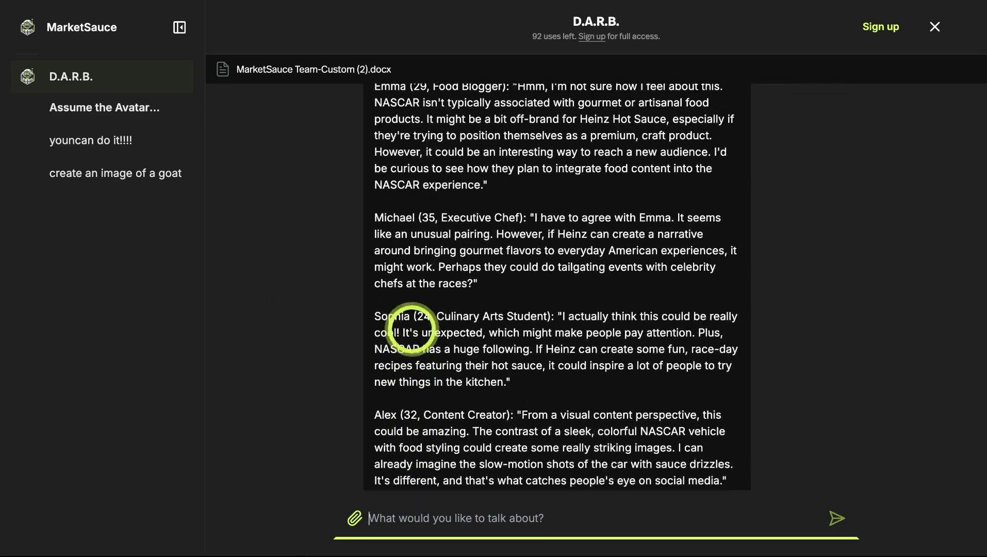
{"action": "scroll", "coordinate": [436, 335], "scroll_direction": "down", "scroll_amount": 20}
{"action": "scroll", "coordinate": [418, 397], "scroll_direction": "up", "scroll_amount": 6}
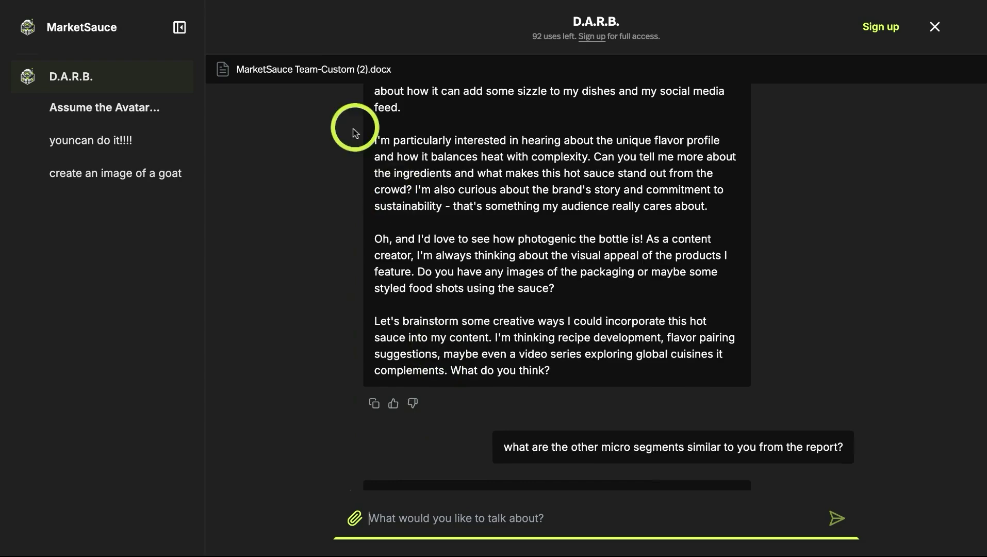
{"action": "scroll", "coordinate": [428, 308], "scroll_direction": "up", "scroll_amount": 4}
{"action": "scroll", "coordinate": [392, 305], "scroll_direction": "down", "scroll_amount": 1}
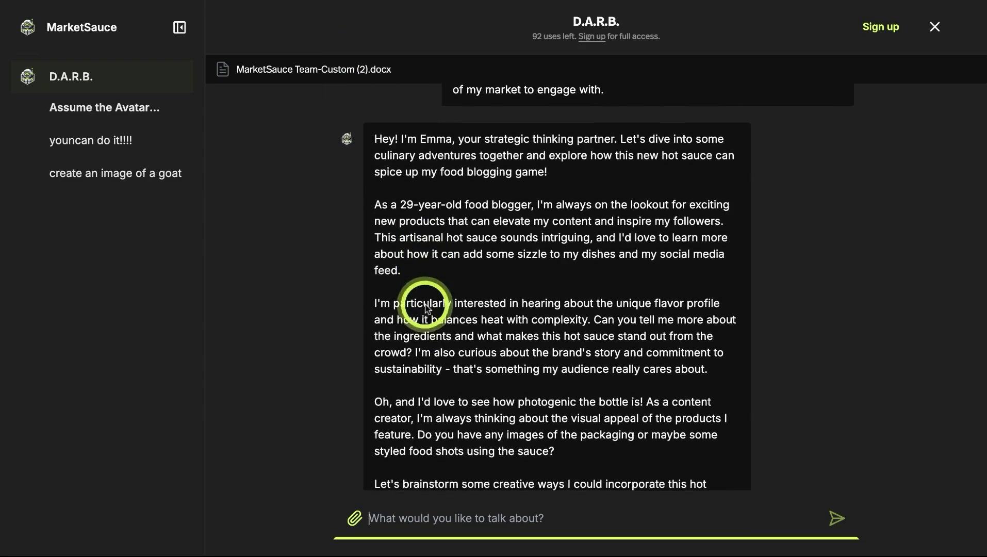
{"action": "scroll", "coordinate": [333, 277], "scroll_direction": "down", "scroll_amount": 15}
{"action": "scroll", "coordinate": [334, 278], "scroll_direction": "down", "scroll_amount": 20}
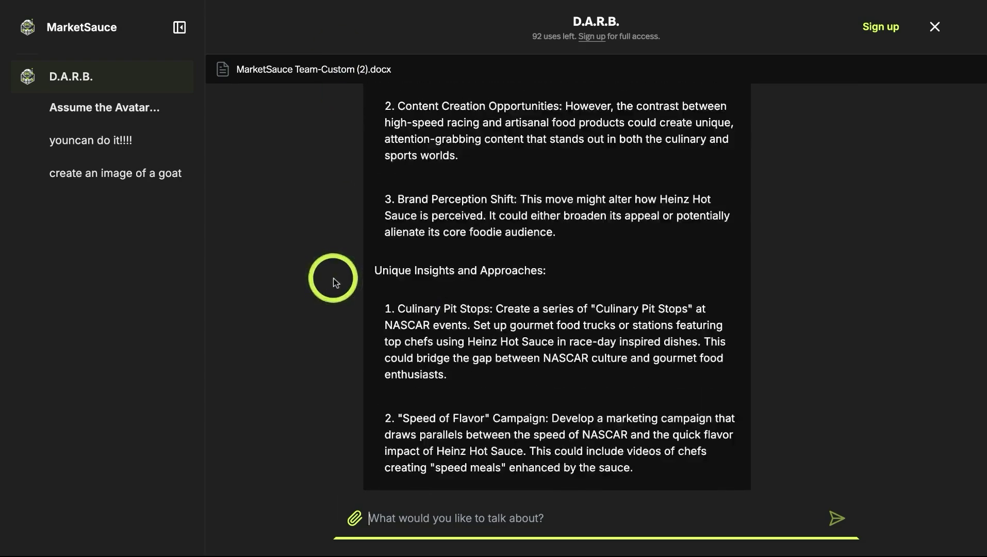
Examine the reply on alternative racing series, highlighting its introduction and checking the listed official website links.
{"action": "scroll", "coordinate": [333, 278], "scroll_direction": "up", "scroll_amount": 5}
{"action": "scroll", "coordinate": [334, 278], "scroll_direction": "up", "scroll_amount": 4}
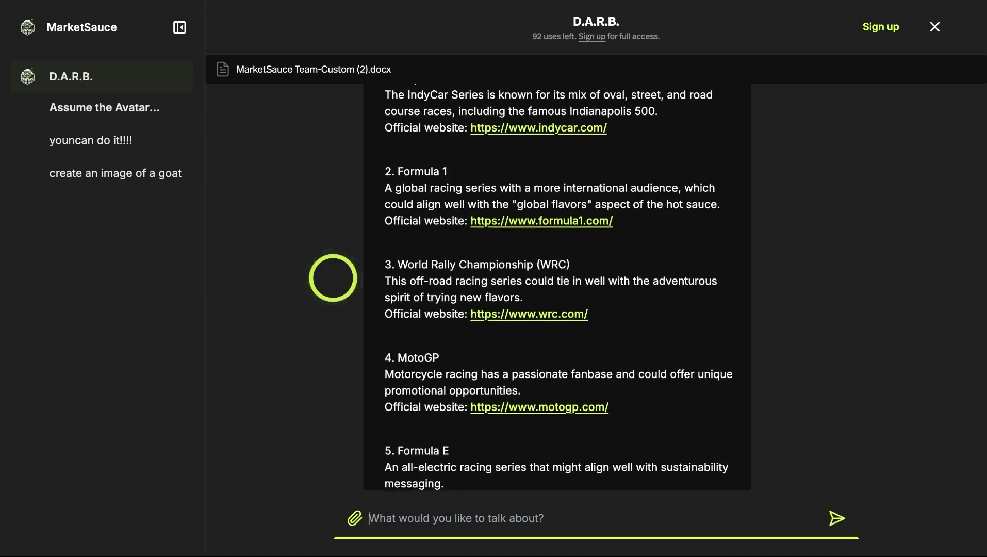
{"action": "scroll", "coordinate": [439, 222], "scroll_direction": "up", "scroll_amount": 3}
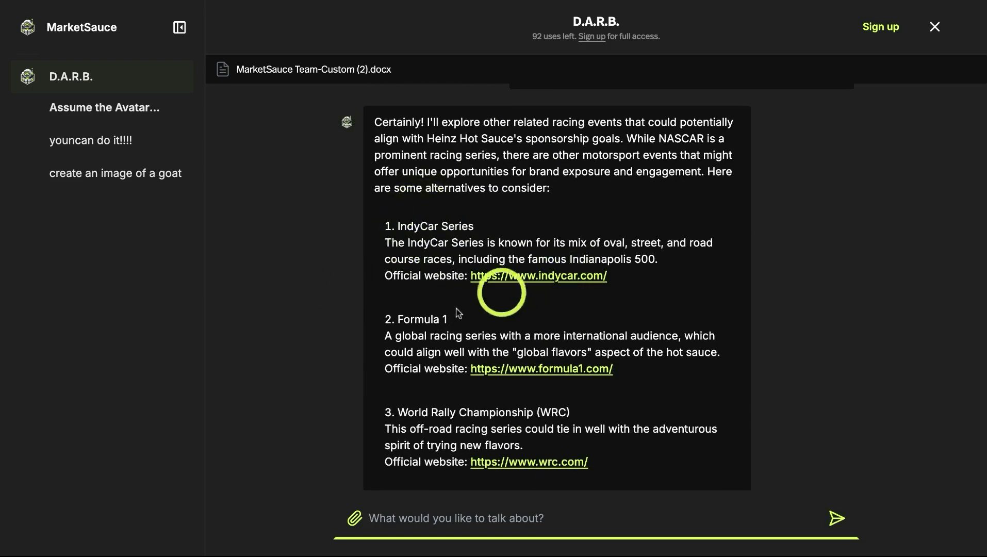
{"action": "triple_click", "coordinate": [630, 135]}
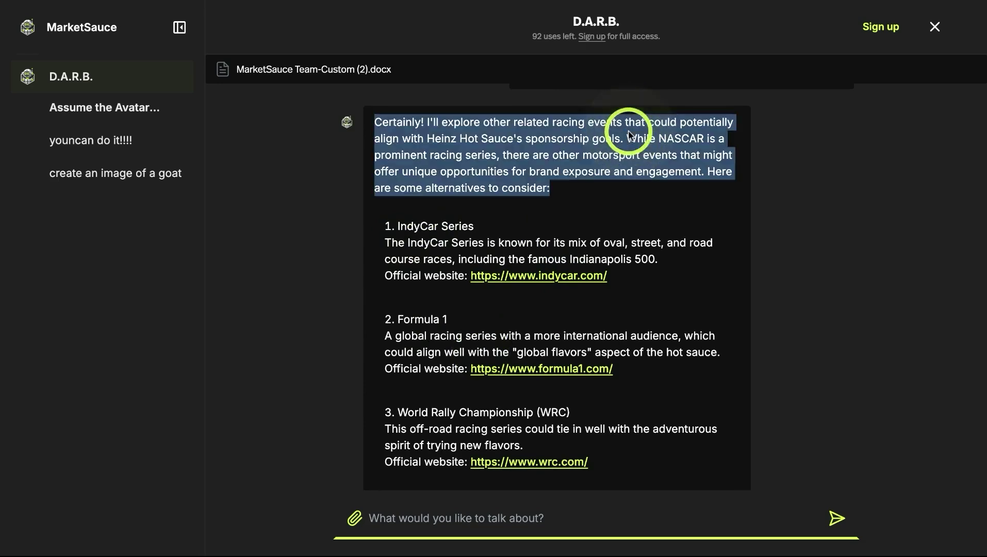
{"action": "scroll", "coordinate": [408, 242], "scroll_direction": "down", "scroll_amount": 3}
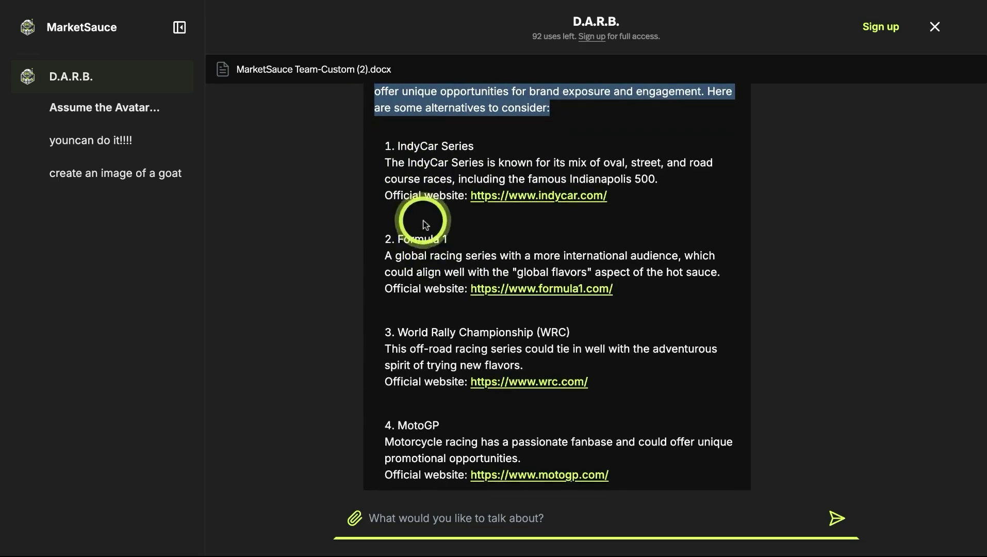
Ask the chat which of these events the focus group would like most, with answers from each.
{"action": "scroll", "coordinate": [419, 361], "scroll_direction": "down", "scroll_amount": 5}
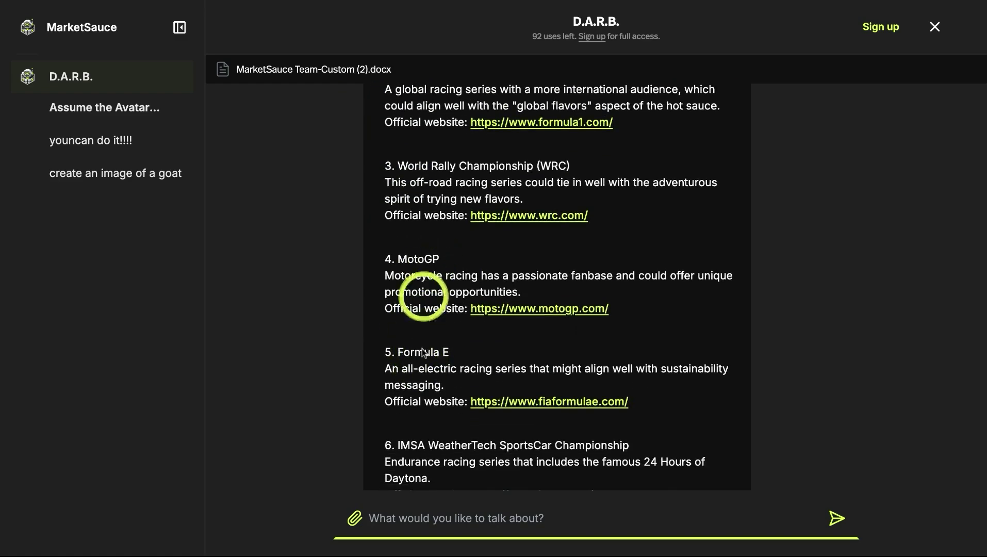
{"action": "scroll", "coordinate": [458, 365], "scroll_direction": "down", "scroll_amount": 7}
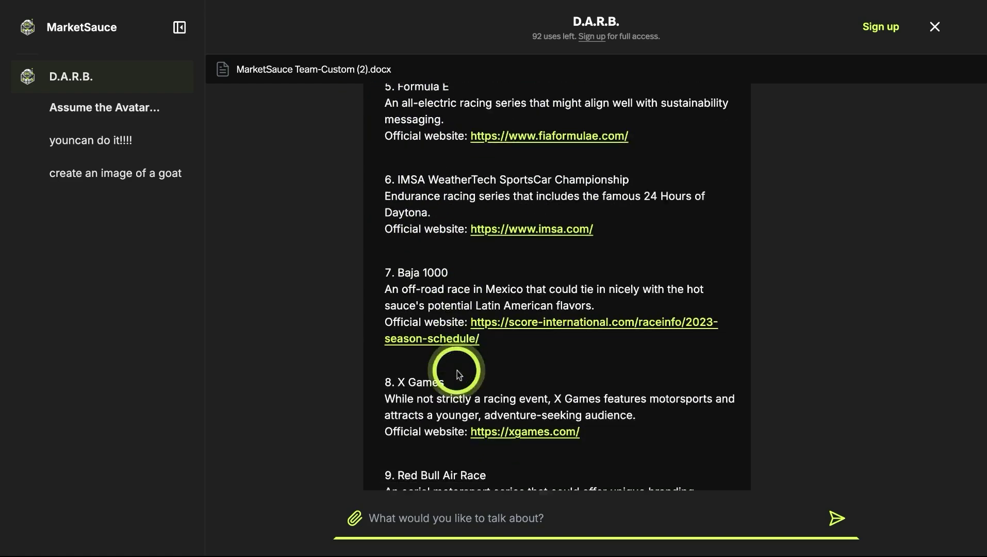
{"action": "scroll", "coordinate": [458, 369], "scroll_direction": "down", "scroll_amount": 10}
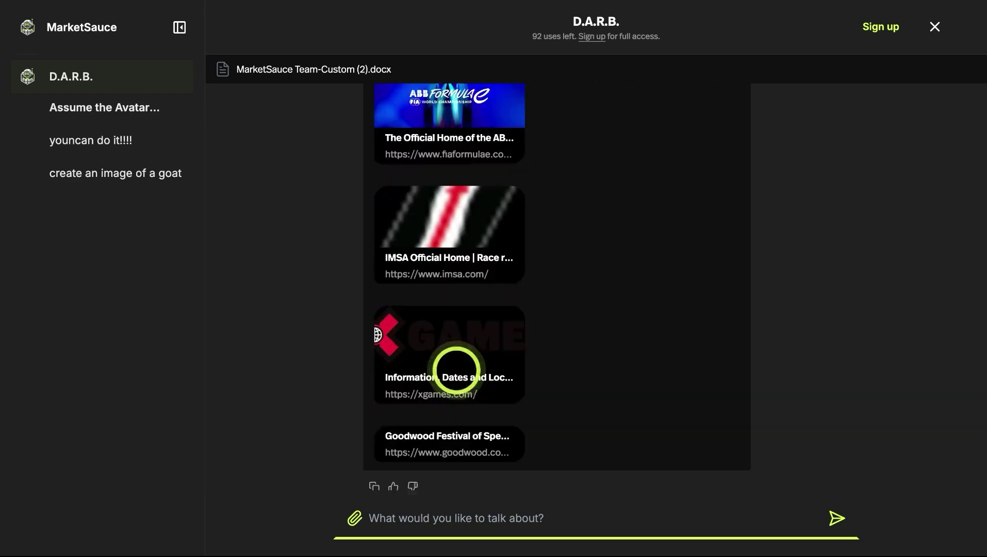
{"action": "left_click", "coordinate": [421, 518]}
{"action": "type", "text": "Which"}
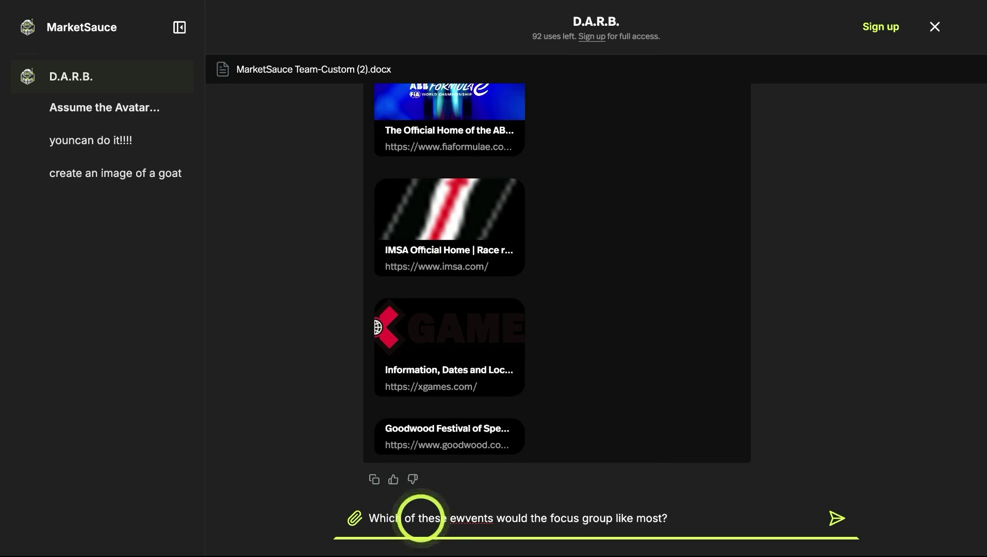
{"action": "type", "text": "of these ewvents would the focus group like most? give answers from each"}
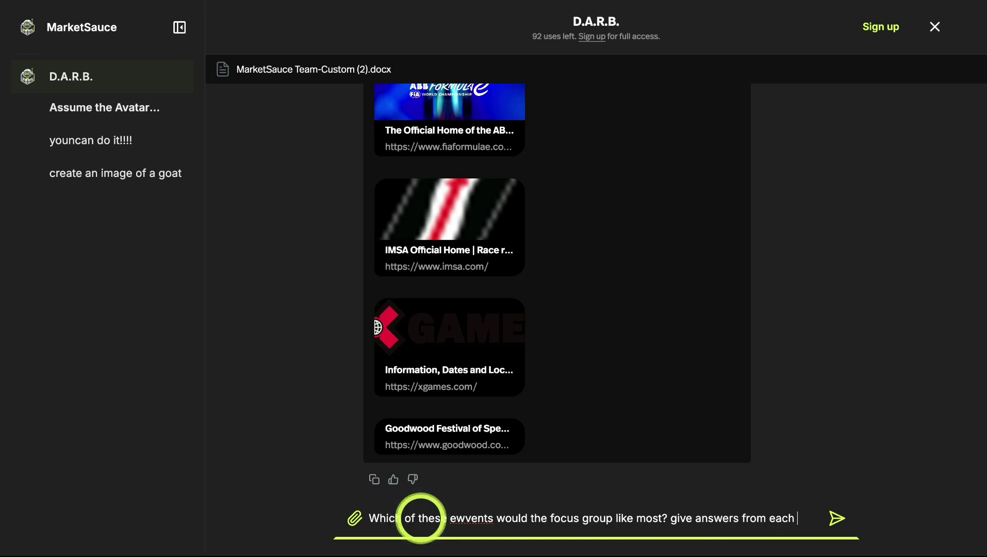
{"action": "key", "text": "Return"}
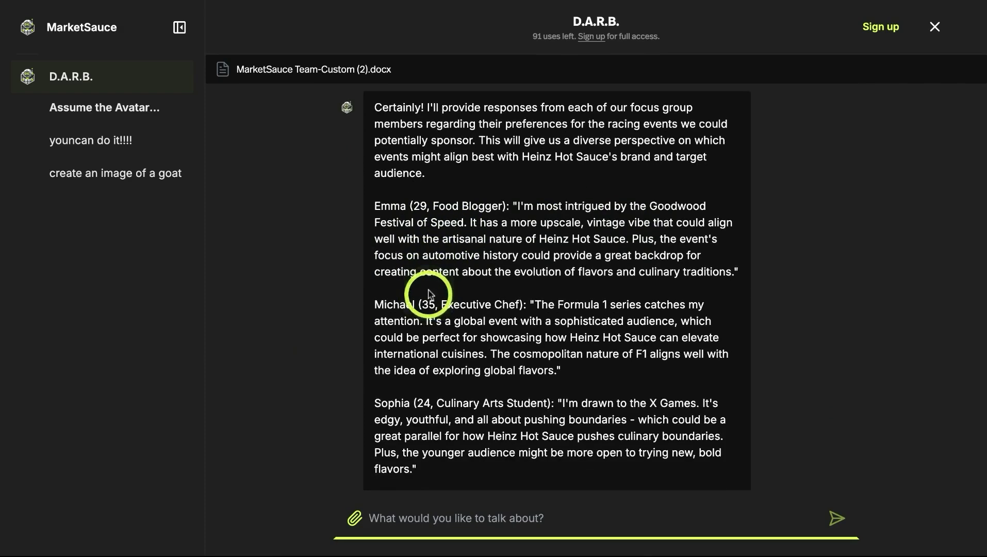
Read each focus group member's event preference and the closing summary, and look back over the conversation from the persona introduction to the focus group interview.
{"action": "scroll", "coordinate": [441, 351], "scroll_direction": "down", "scroll_amount": 2}
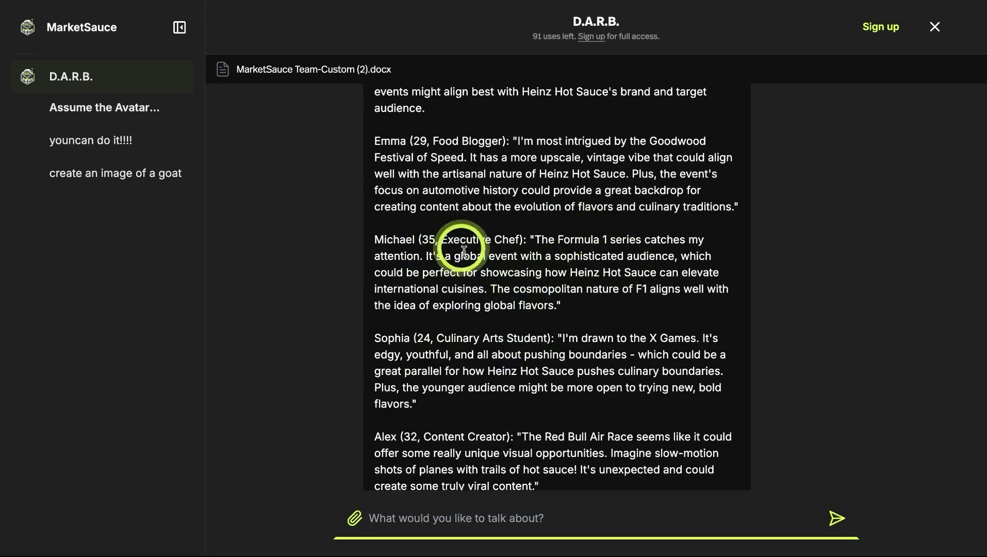
{"action": "scroll", "coordinate": [473, 298], "scroll_direction": "down", "scroll_amount": 8}
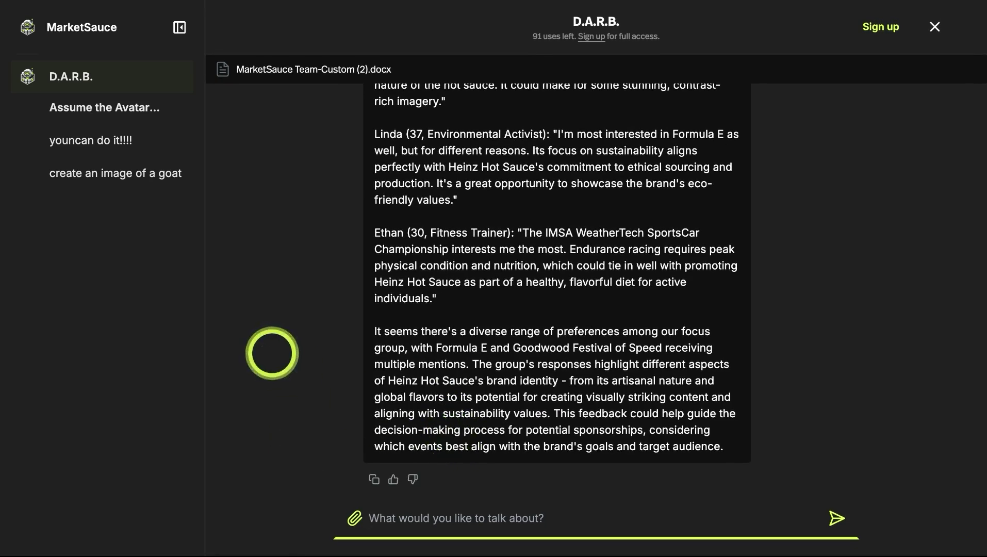
{"action": "left_click", "coordinate": [273, 357]}
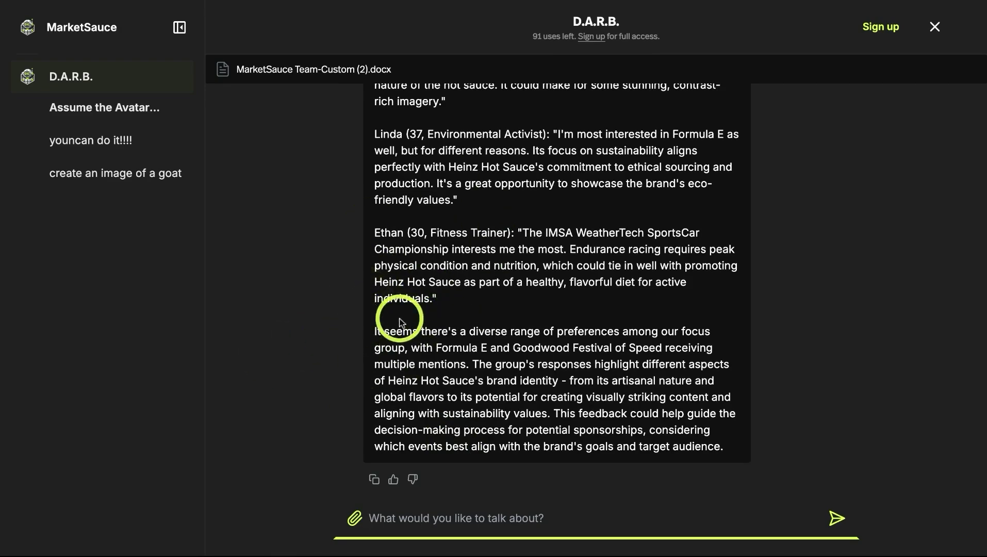
{"action": "scroll", "coordinate": [398, 319], "scroll_direction": "up", "scroll_amount": 7}
{"action": "scroll", "coordinate": [400, 321], "scroll_direction": "up", "scroll_amount": 15}
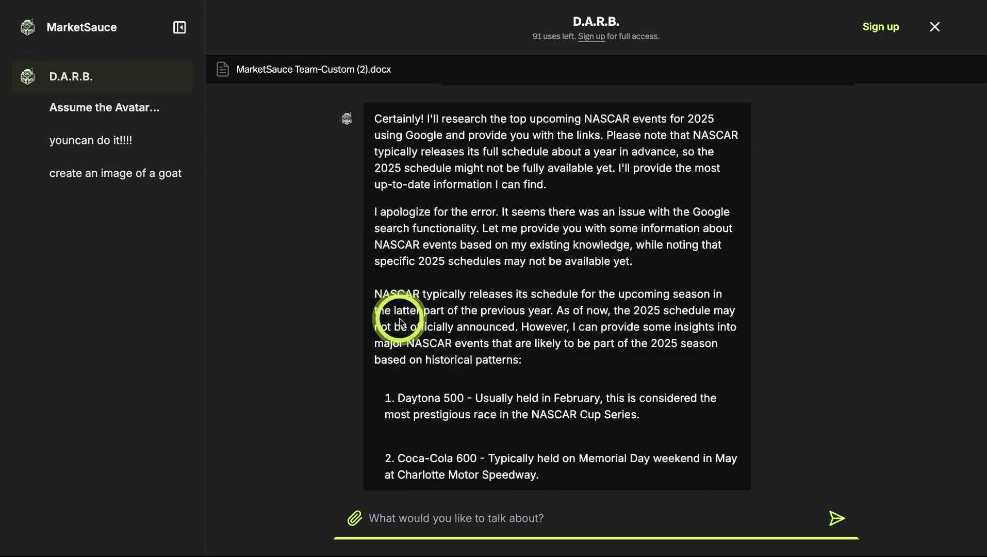
{"action": "scroll", "coordinate": [399, 318], "scroll_direction": "up", "scroll_amount": 10}
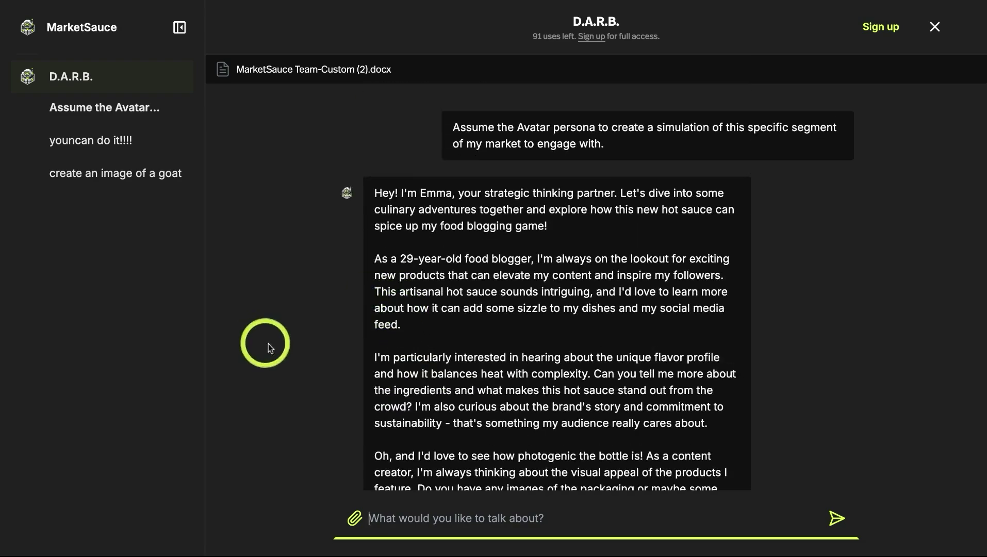
{"action": "scroll", "coordinate": [362, 366], "scroll_direction": "down", "scroll_amount": 20}
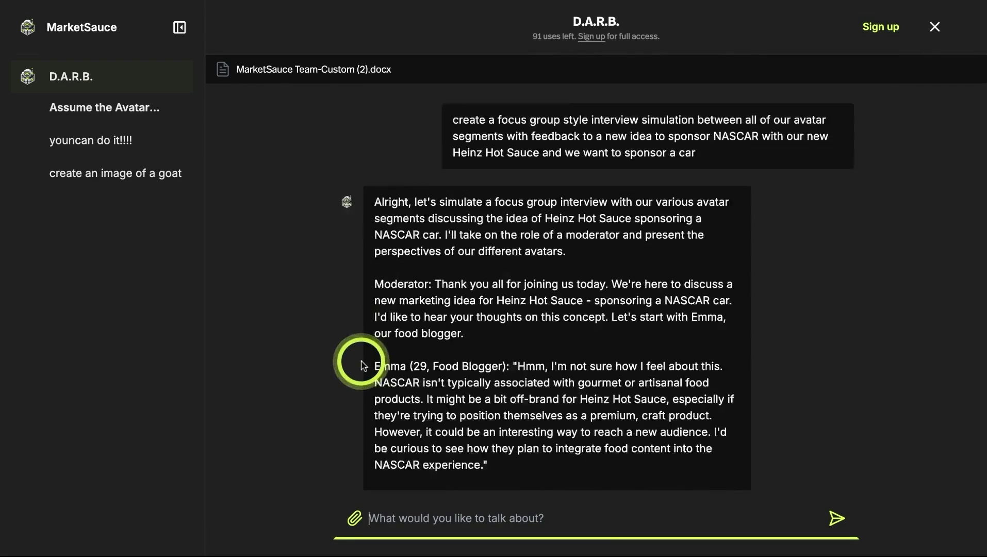